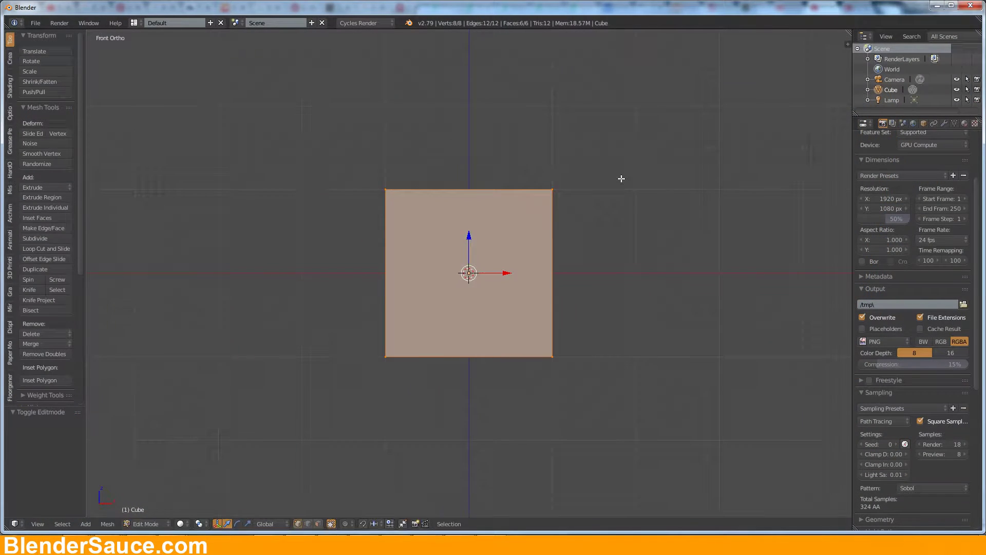
Step: Taper the slab by narrowing its left edge and shifting its right edge along X
key(s)
key(z)
click(502, 260)
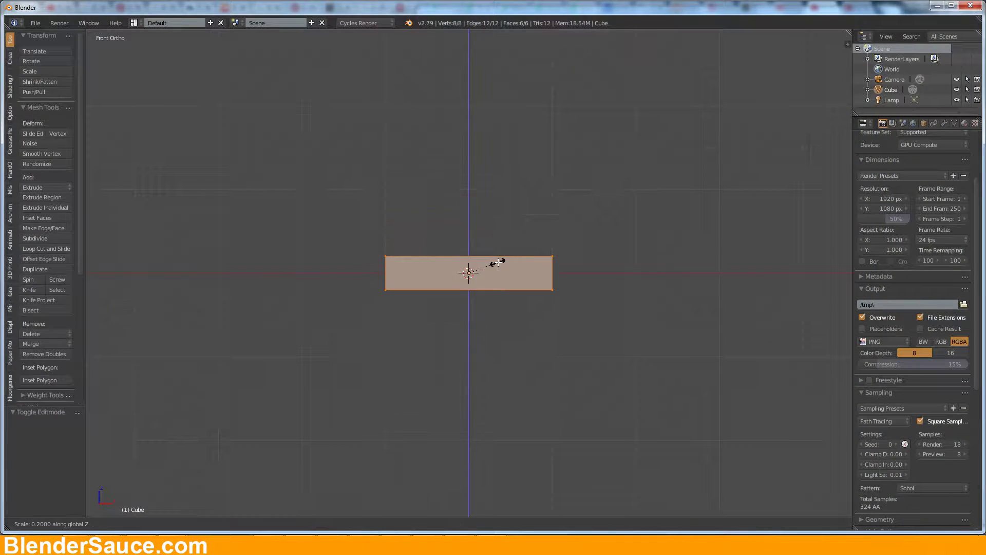
key(a)
right_click(385, 273)
click(403, 241)
right_click(552, 273)
key(g)
key(x)
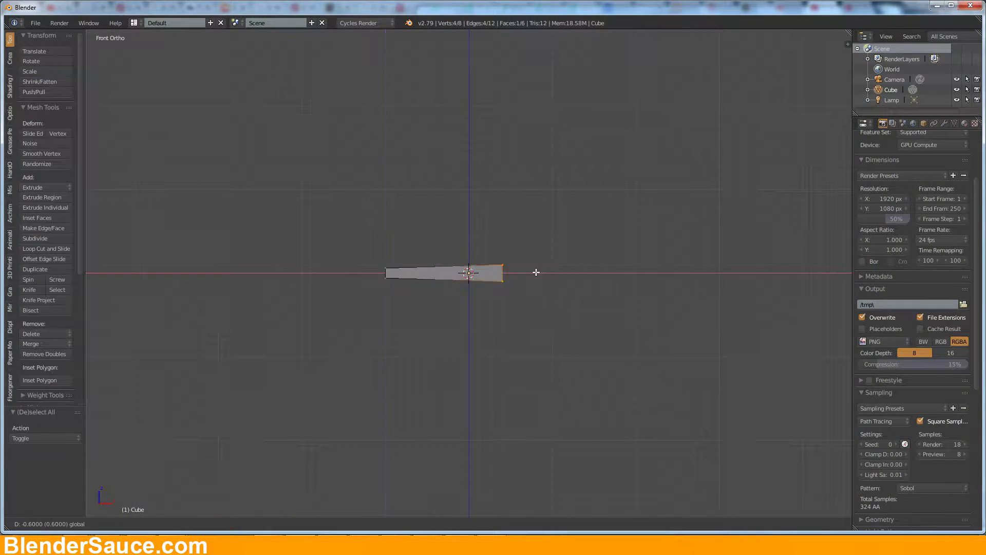
click(559, 275)
Step: Narrow the whole slab to 0.7 along Y in top view
key(a)
key(KP_7)
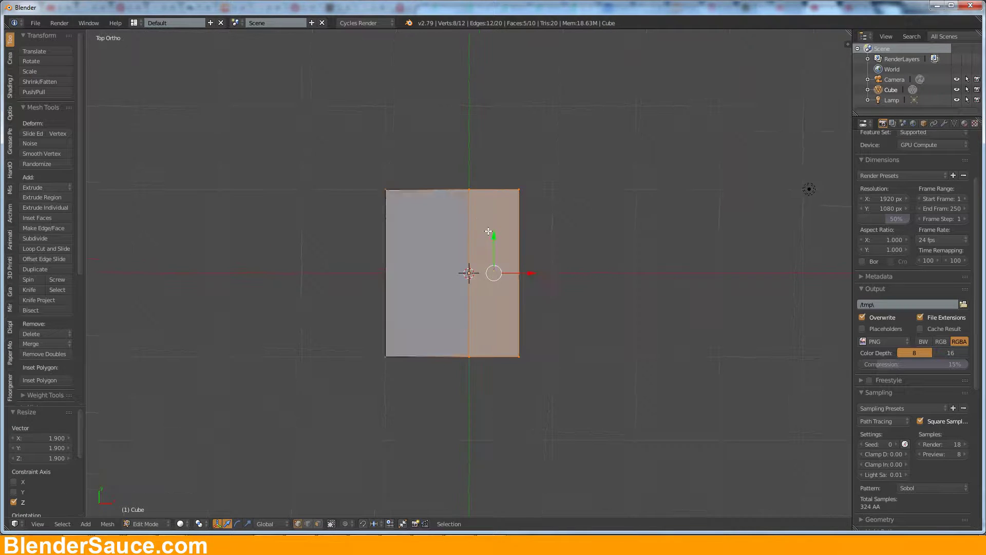
text(sy.7)
key(Return)
key(ctrl+r)
click(506, 216)
Step: Add a loop cut across the axe head and scale it to flare the blade
click(502, 273)
key(s)
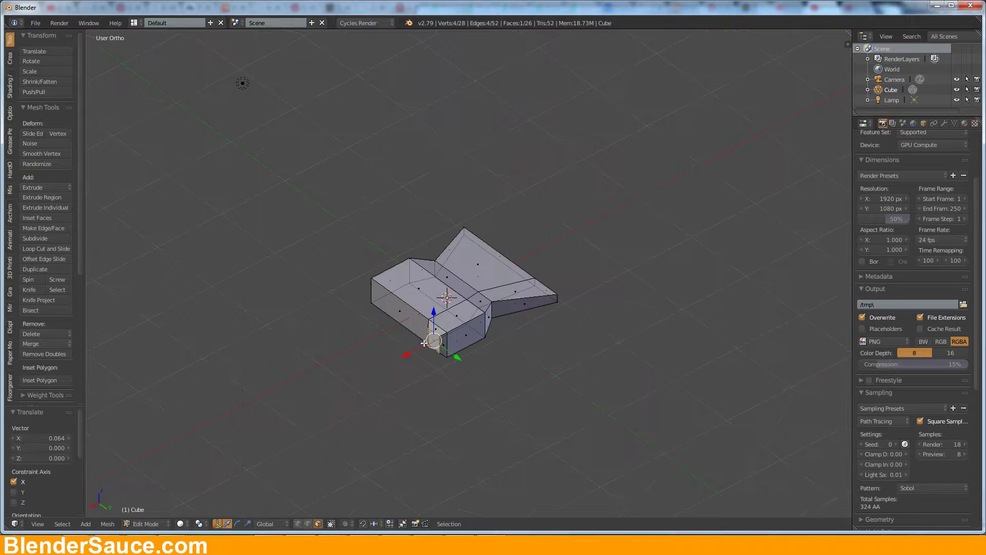
middle_drag(441, 381, 582, 333)
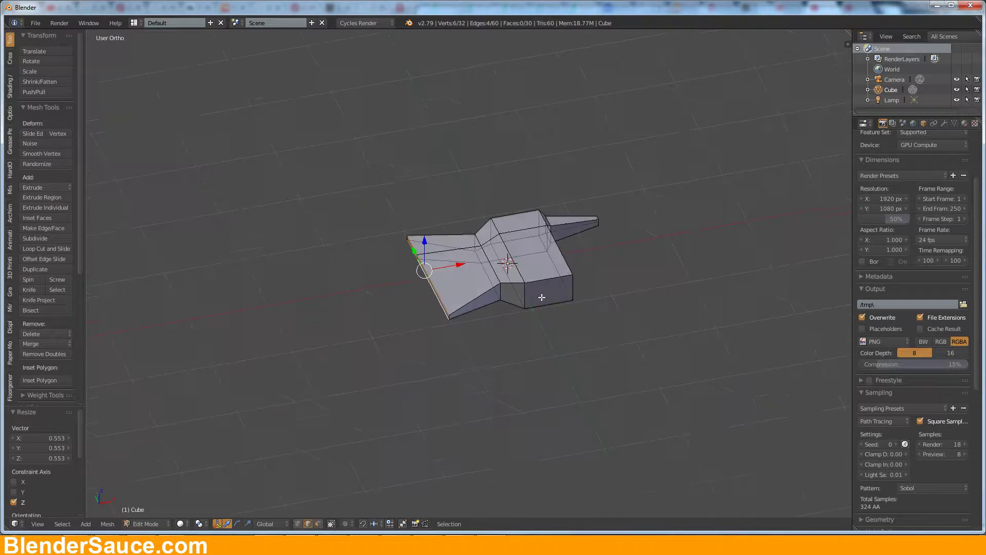
key(s)
click(632, 342)
Step: Box-select the axe head's vertices from the top view
key(KP_7)
key(a)
key(b)
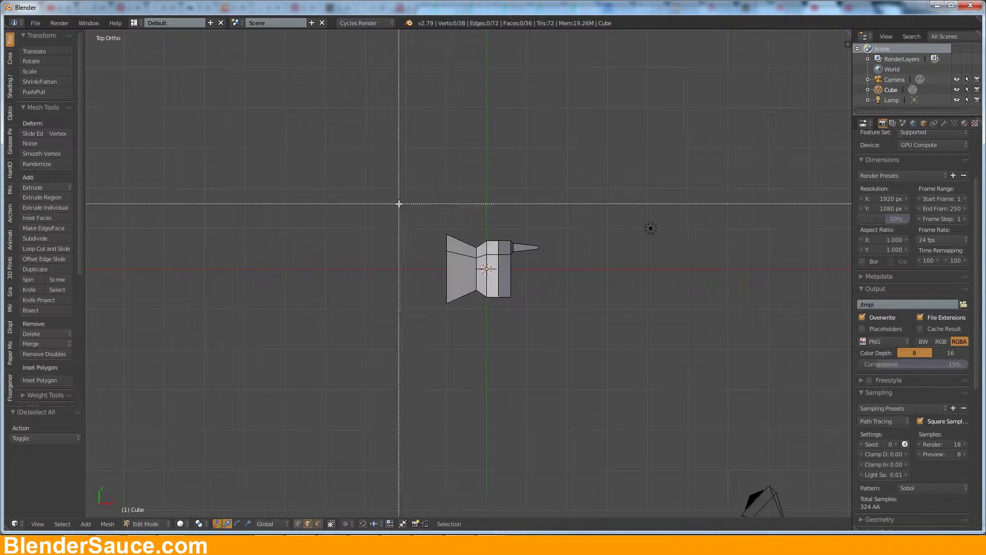
drag(402, 219, 514, 308)
Step: Add a cube below the axe head and loop-cut it at the middle for the handle
key(p)
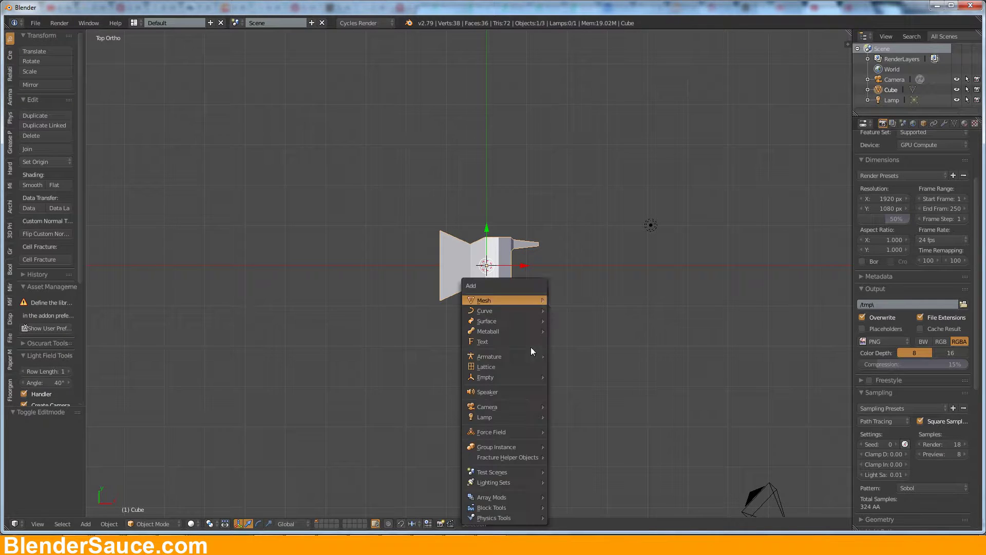
click(531, 346)
key(Tab)
key(g)
click(518, 402)
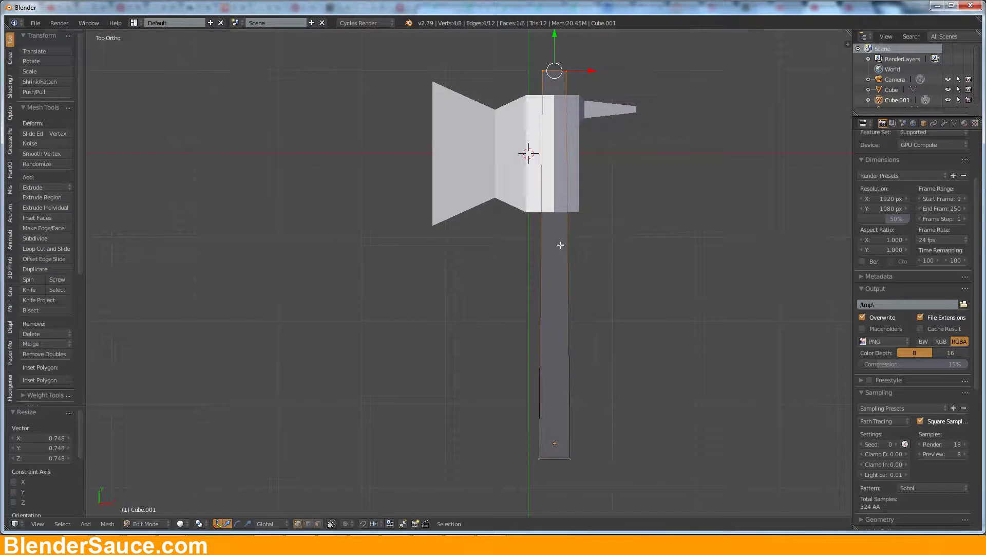
key(ctrl+r)
click(592, 342)
right_click(592, 342)
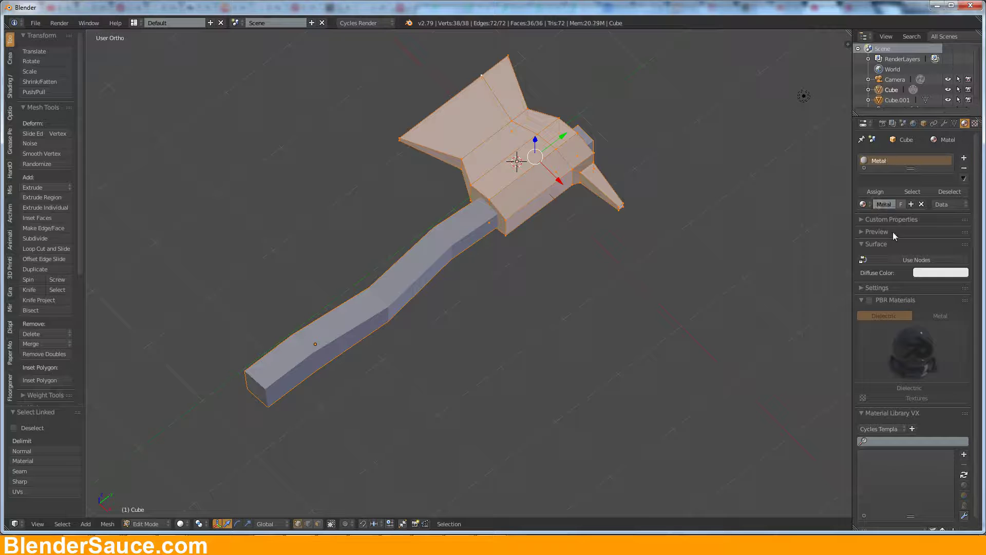
Step: Add an empty material slot and box-select the axe handle in top-view edit mode
click(964, 158)
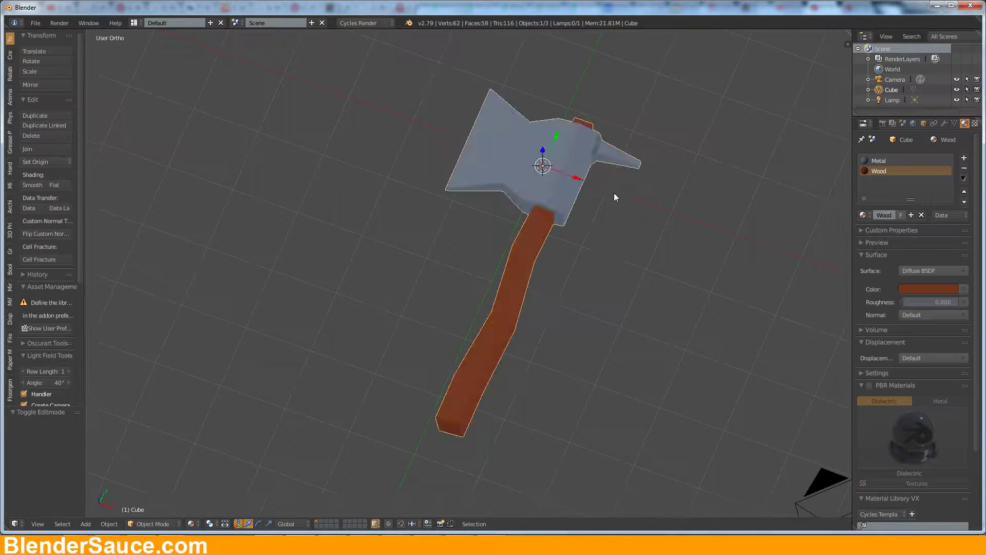
key(KP_7)
key(Tab)
key(a)
key(b)
drag(407, 129, 473, 218)
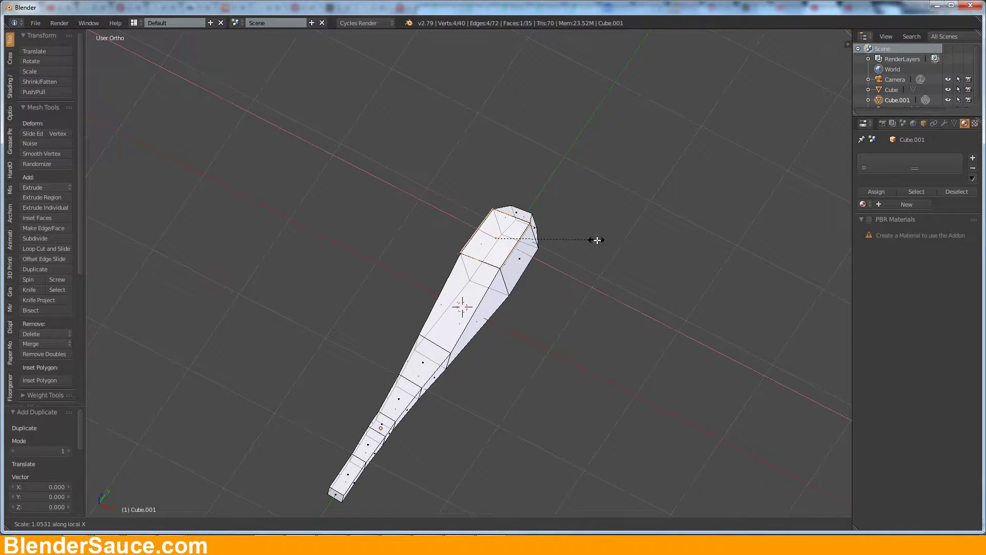
Step: Widen the club top and raise the club tip along Z
click(598, 240)
key(g)
key(z)
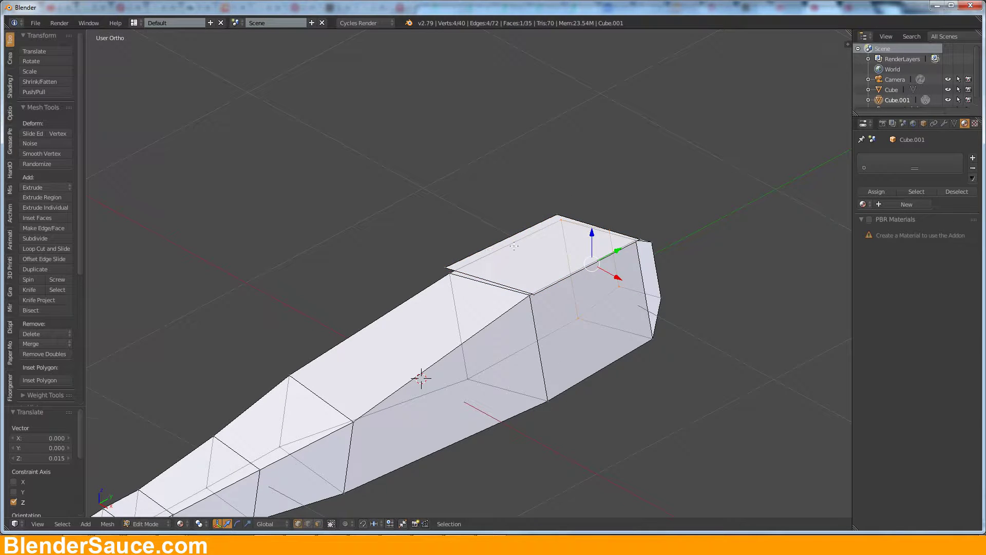
middle_drag(513, 246, 617, 127)
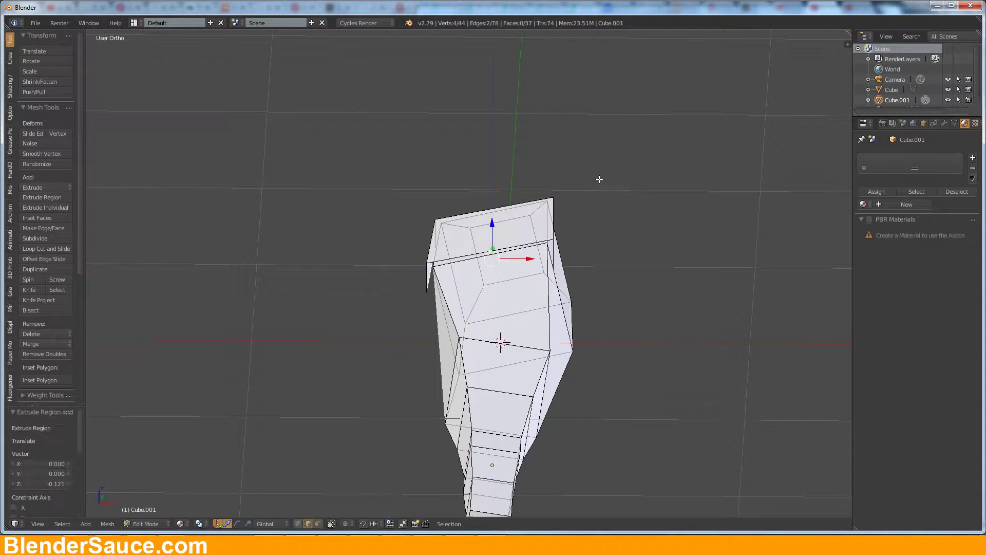
Step: Separate the top band into its own object and inset its top face
key(p)
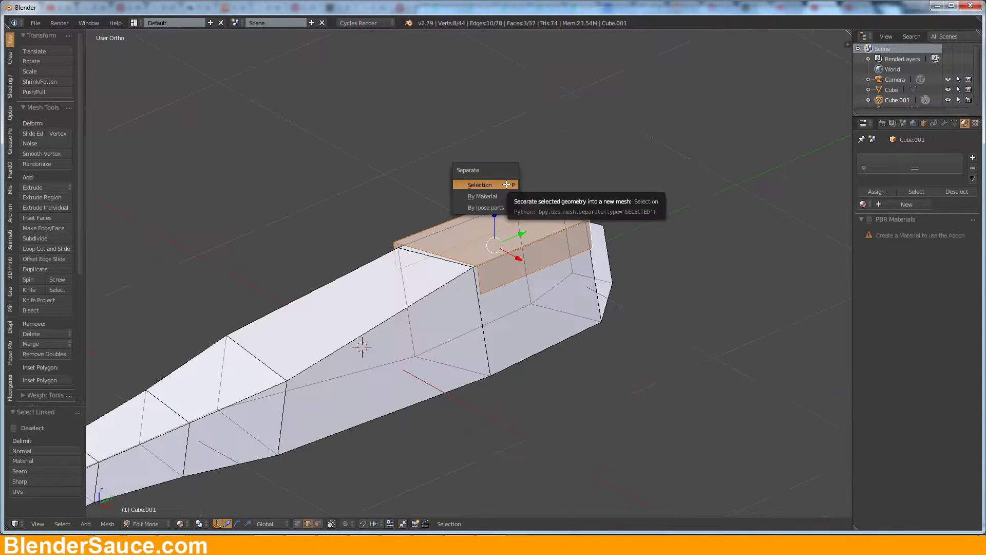
click(506, 184)
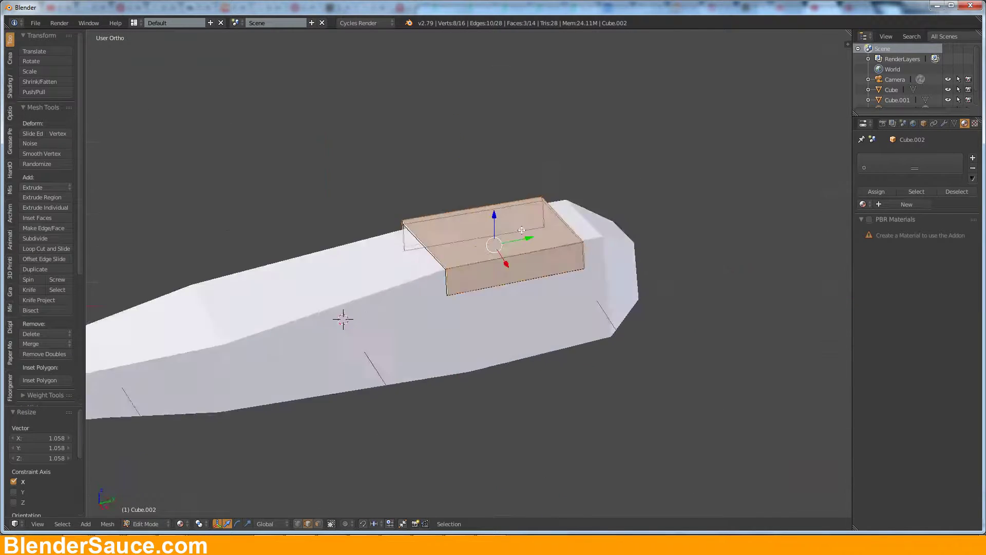
middle_drag(522, 230, 579, 234)
key(i)
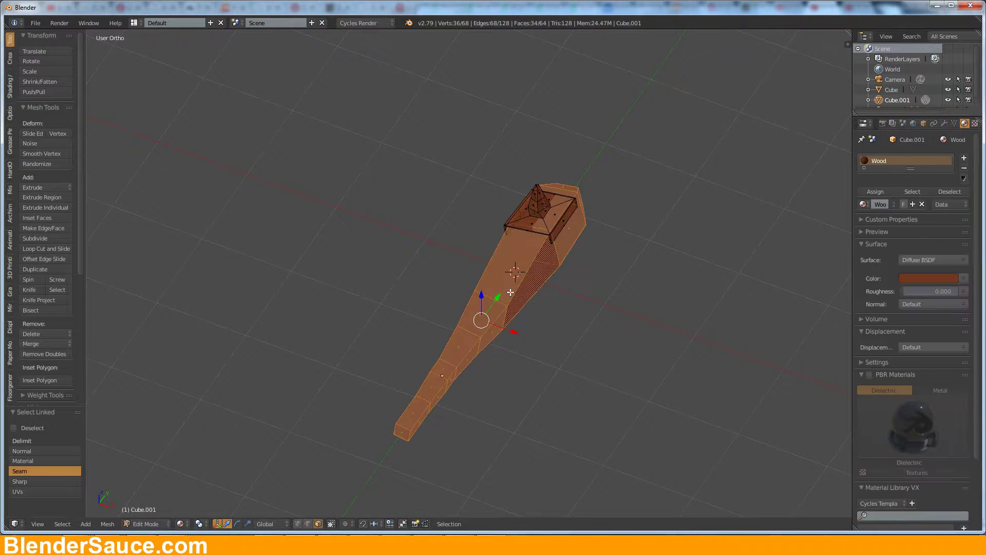
Step: Create a new material named Leather and assign it to the club's grip faces
click(963, 158)
click(888, 229)
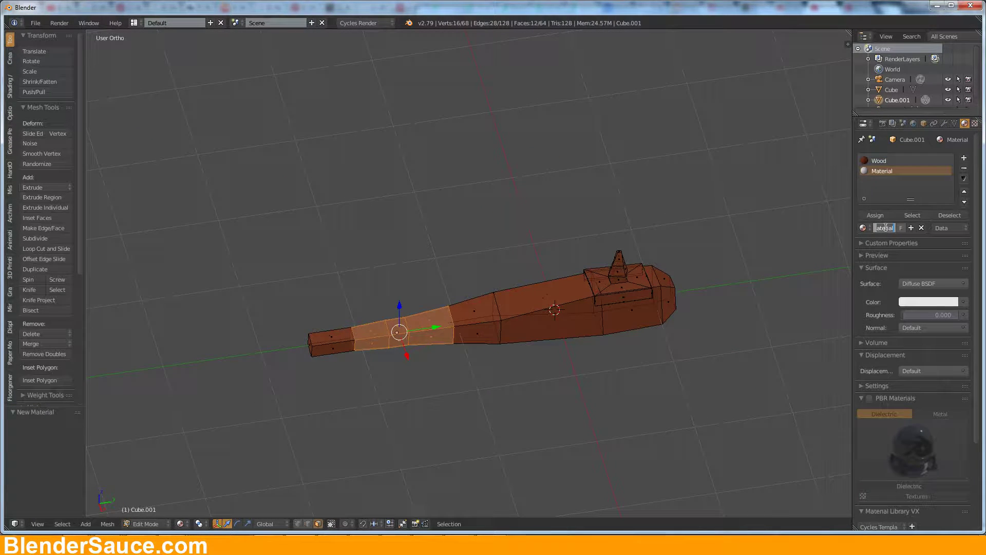
text(Leather)
key(Return)
click(929, 302)
scroll(904, 212, down, 5)
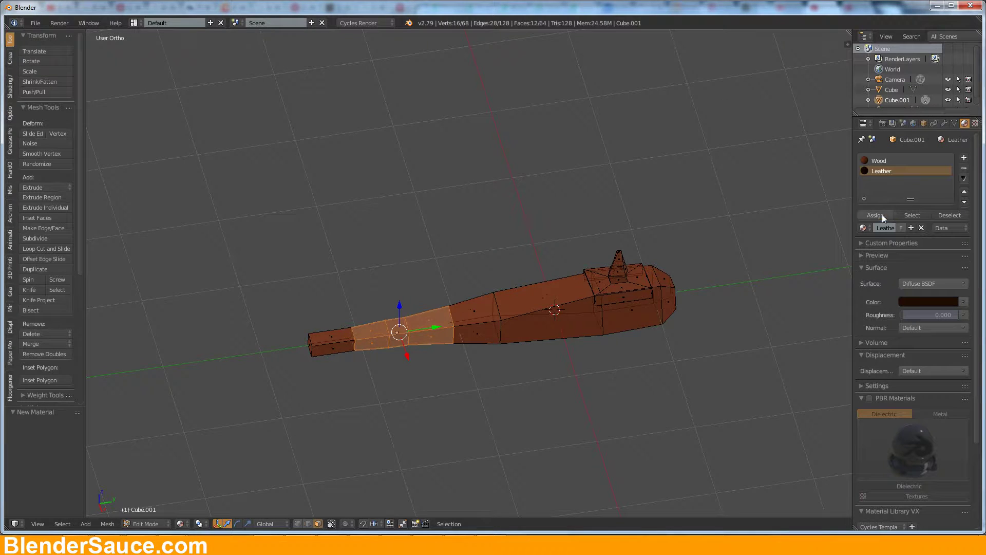
click(876, 215)
Step: Select the linked spike faces on top of the club
middle_drag(565, 308, 642, 231)
key(l)
click(45, 471)
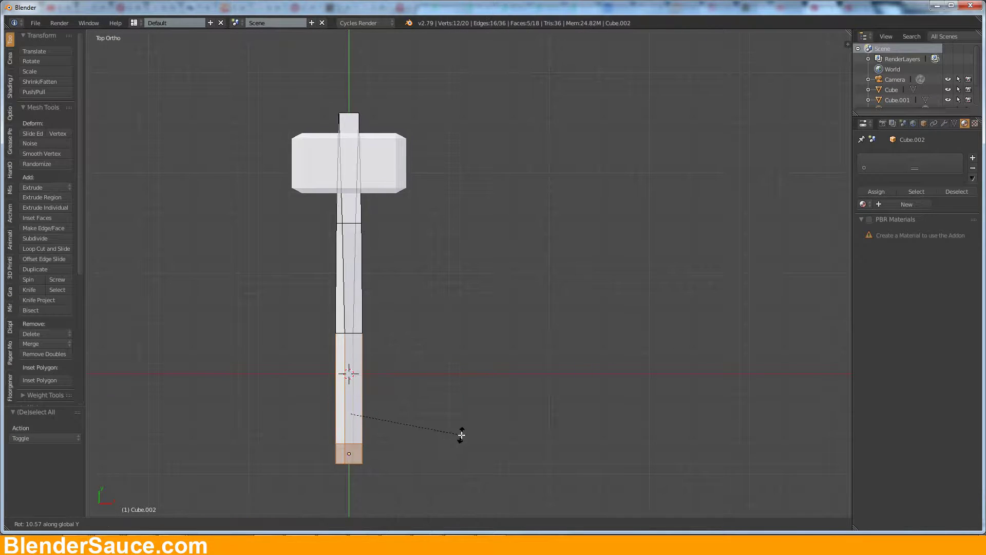
Step: Loop-cut the hammer handle and move its top face along Y
key(ctrl+r)
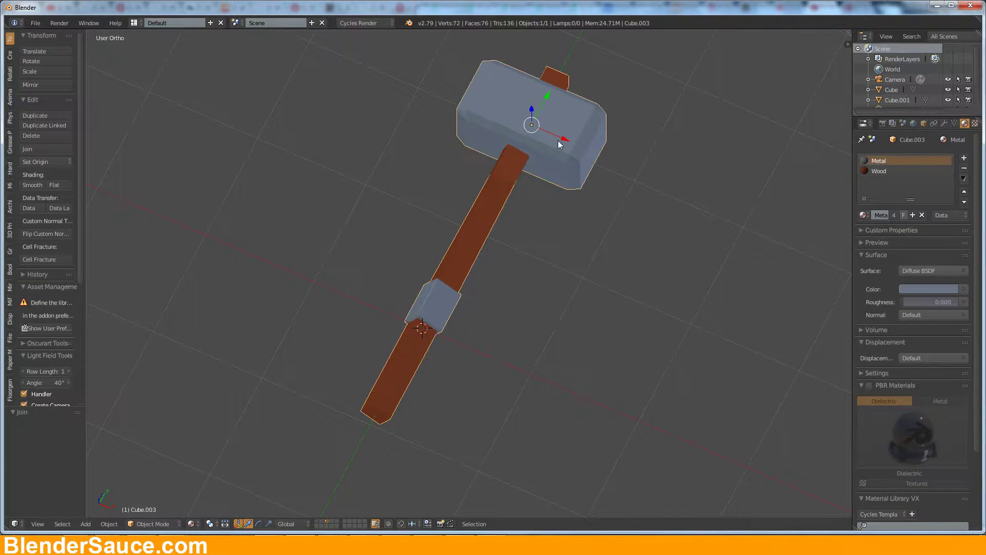
right_click(507, 127)
key(g)
key(y)
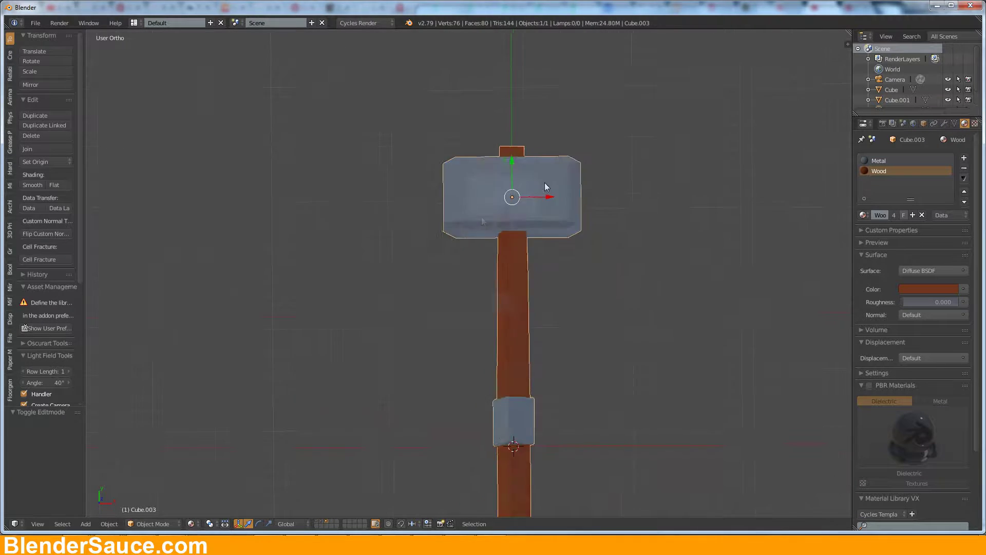
Step: Shrink the new cube to 0.1 scale and move it down for the sabre grip
text(s.1)
key(Return)
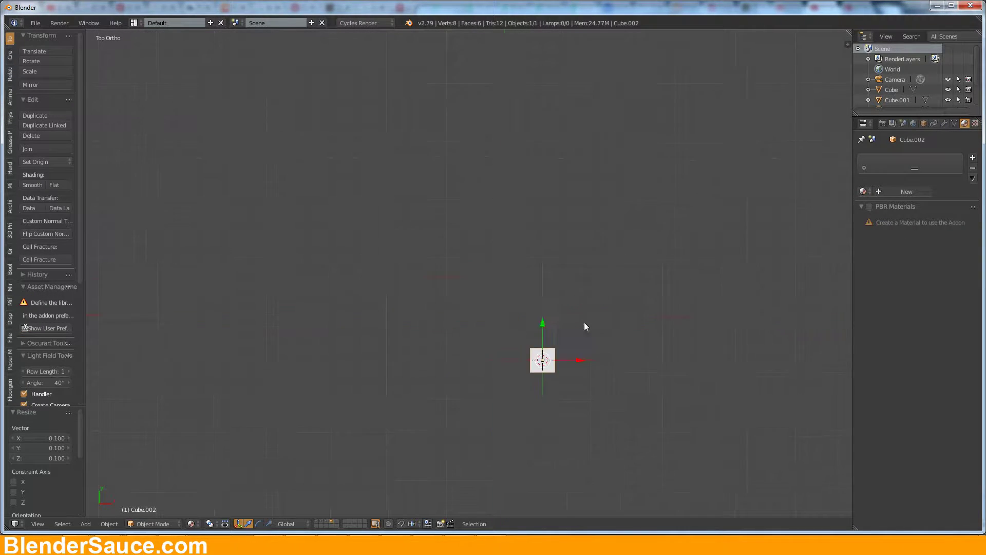
click(508, 376)
key(Tab)
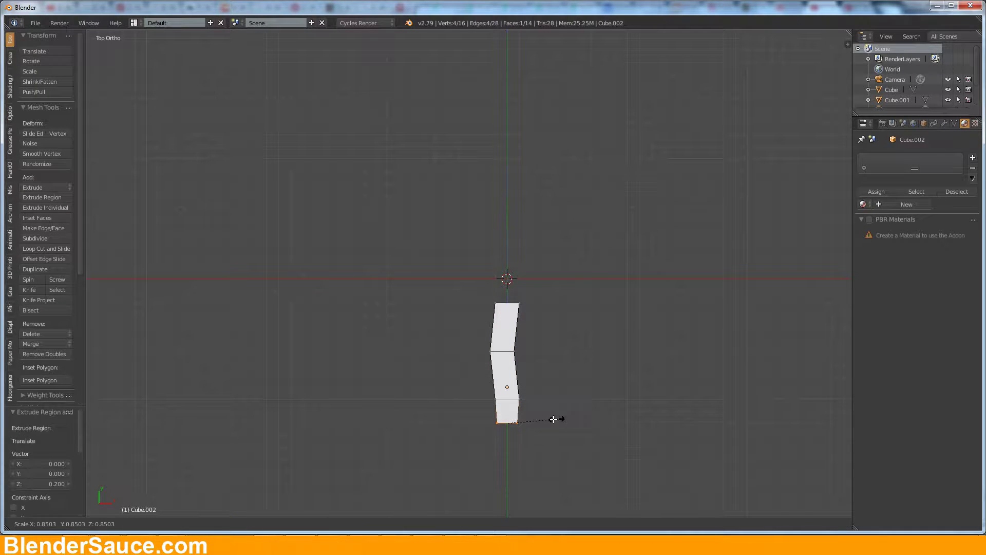
Step: Add a loop cut near the grip's top and bend the joint into a curved guard
key(ctrl+r)
click(516, 340)
click(523, 291)
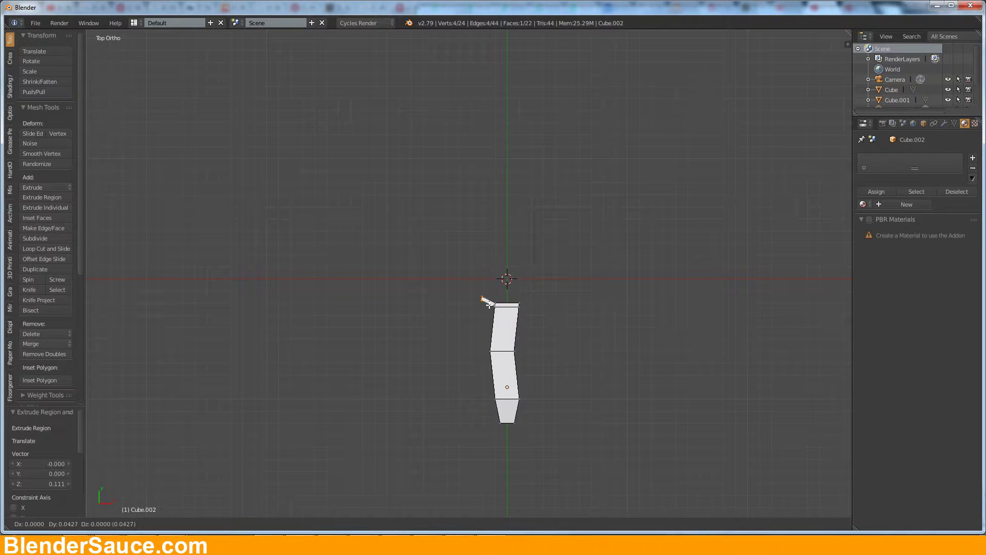
scroll(452, 277, up, 3)
key(ctrl+z)
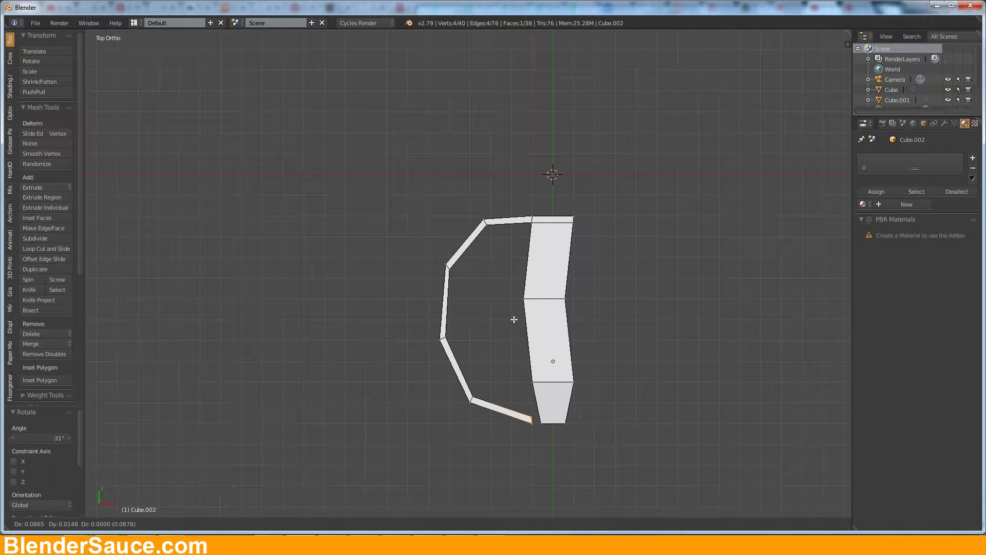
key(a)
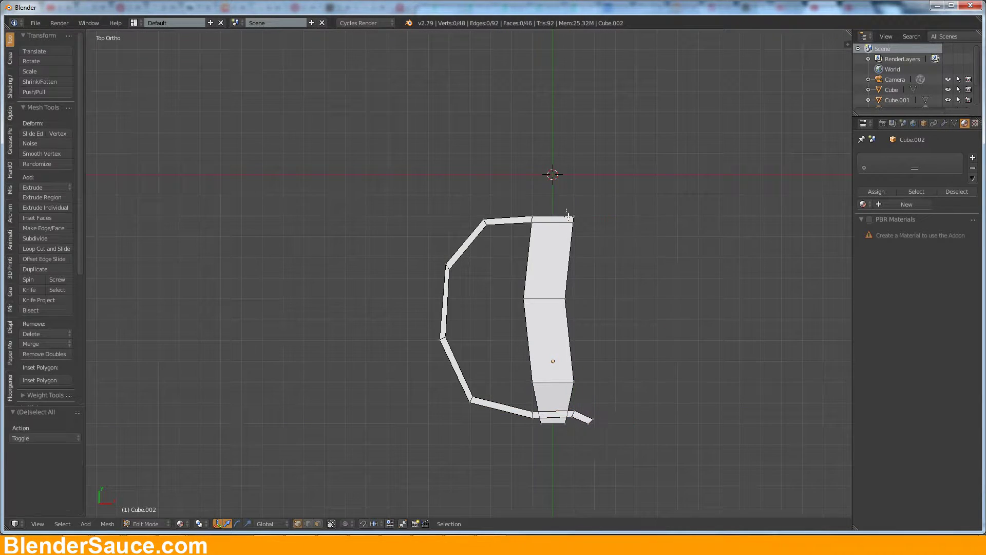
key(Tab)
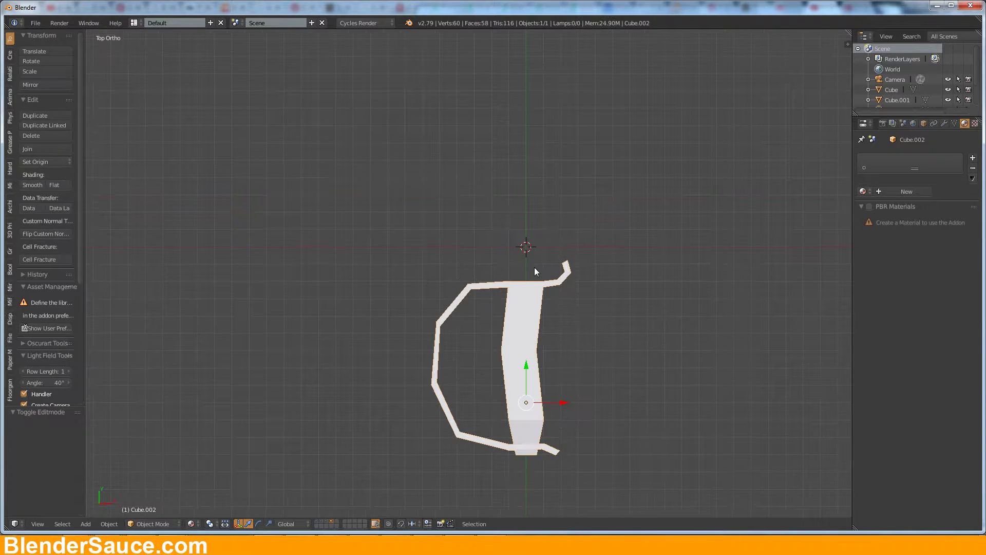
key(shift+a)
Step: Add a plane for the blade and shift one corner along X to taper it
click(514, 264)
key(Tab)
key(a)
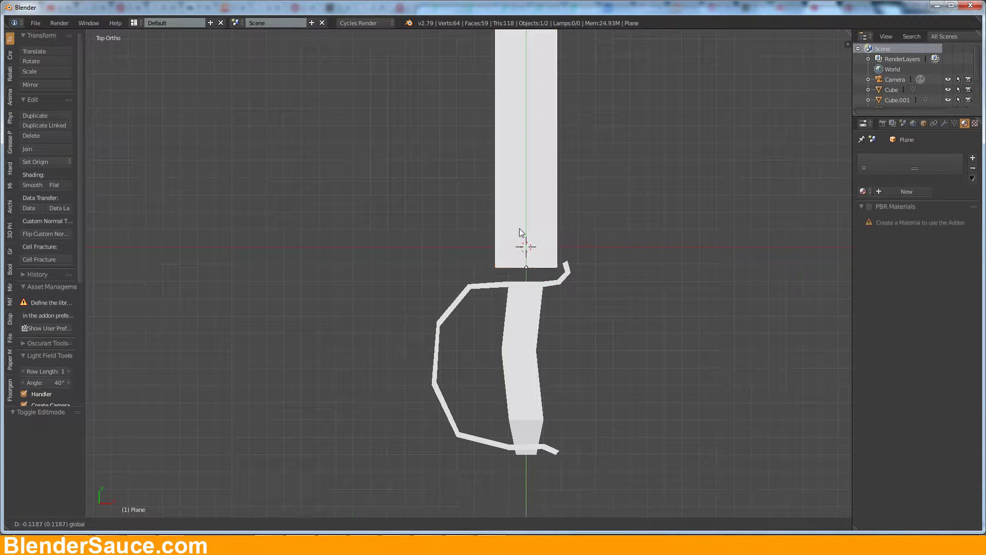
right_click(560, 285)
key(g)
key(x)
shift+middle_drag(581, 223, 555, 360)
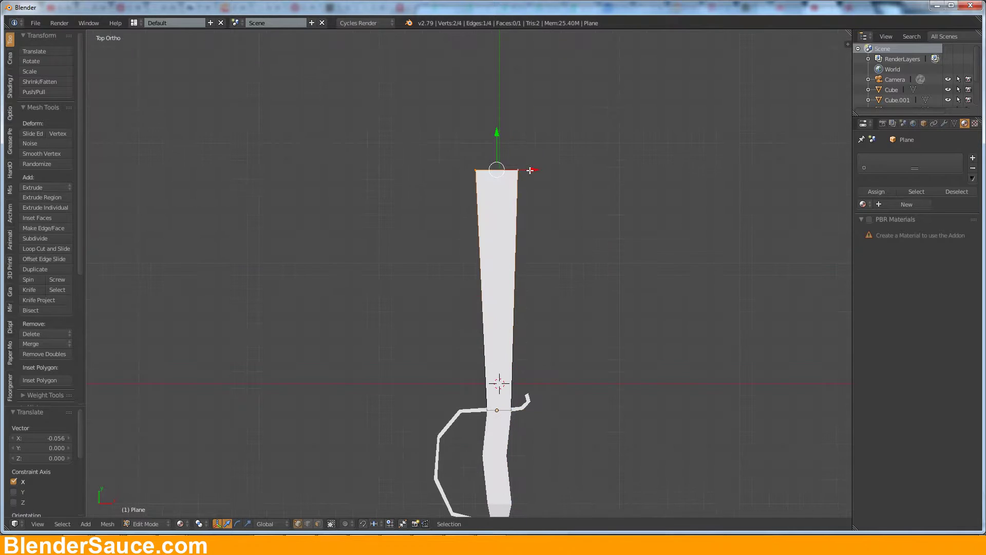
Step: Loop-cut across the blade and move the new edge upward
key(ctrl+r)
click(501, 308)
right_click(501, 308)
key(g)
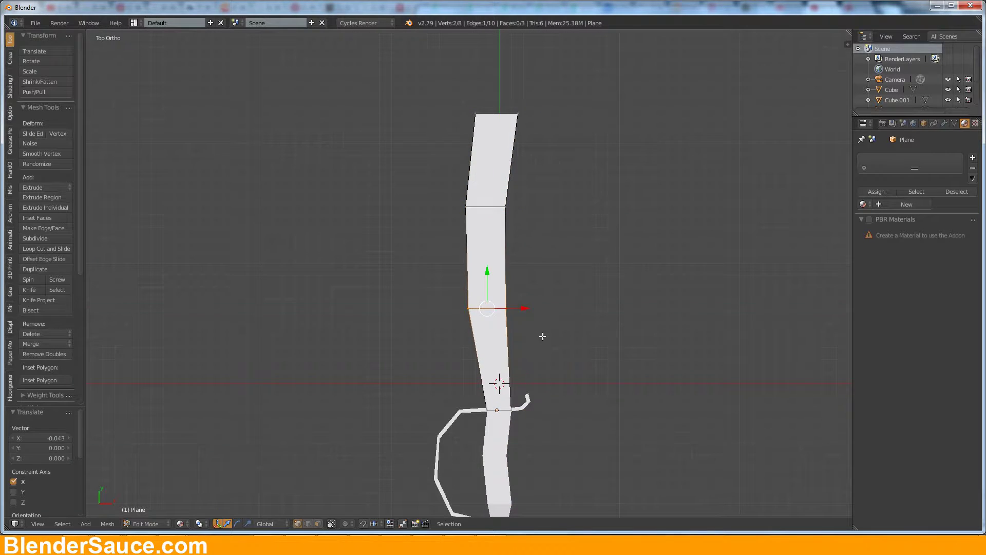
key(Tab)
Step: Scale the blade up and apply its rotation and scale
middle_drag(544, 336, 639, 204)
key(KP_7)
key(s)
click(537, 262)
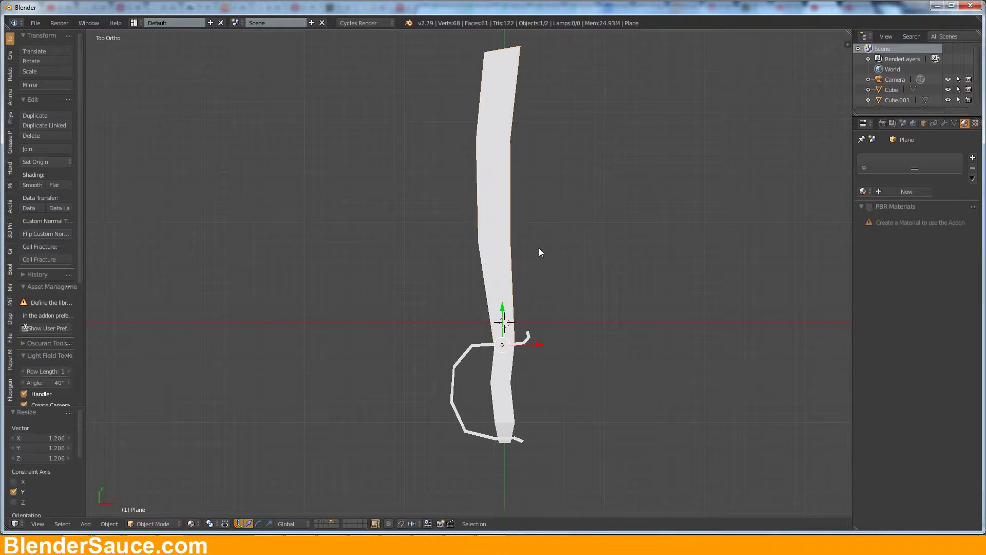
click(944, 123)
click(918, 181)
key(ctrl+a)
Step: Give the blade an applied Solidify modifier of 0.029 thickness, raised on Z
click(591, 242)
middle_drag(590, 243, 658, 247)
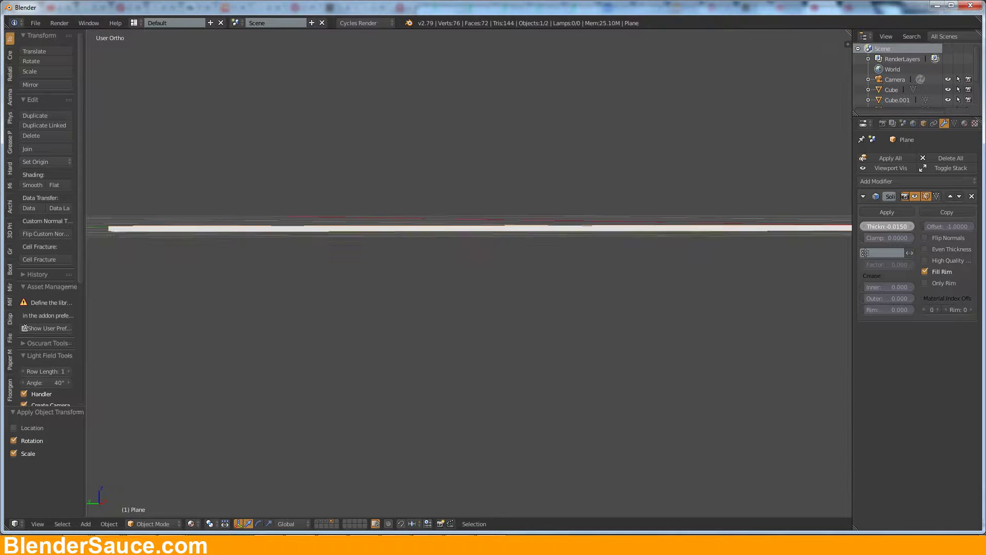
key(g)
key(z)
click(760, 213)
middle_drag(523, 247, 616, 216)
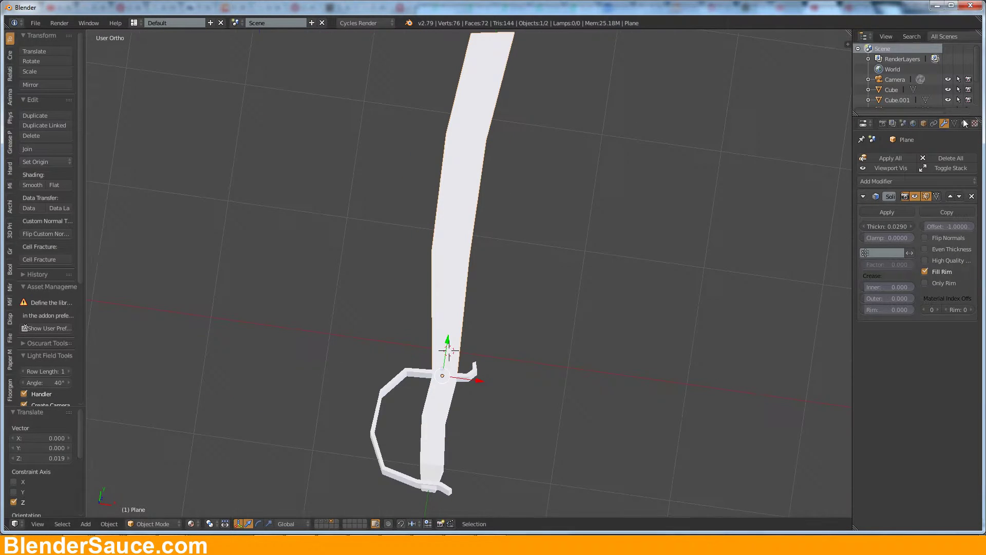
click(888, 212)
click(435, 397)
click(965, 123)
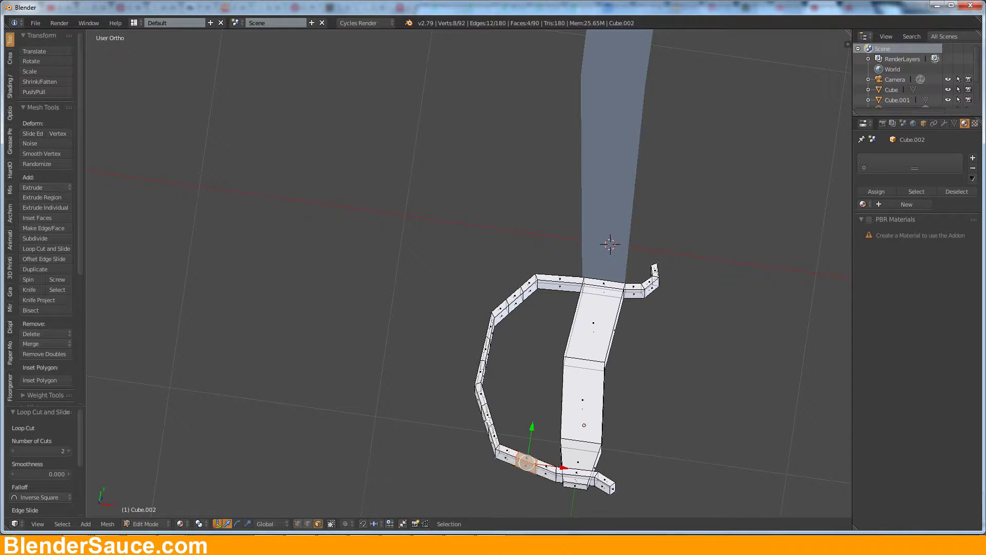
Step: Select several grip faces and give them a new coloured material
key(KP_7)
shift+right_click(487, 404)
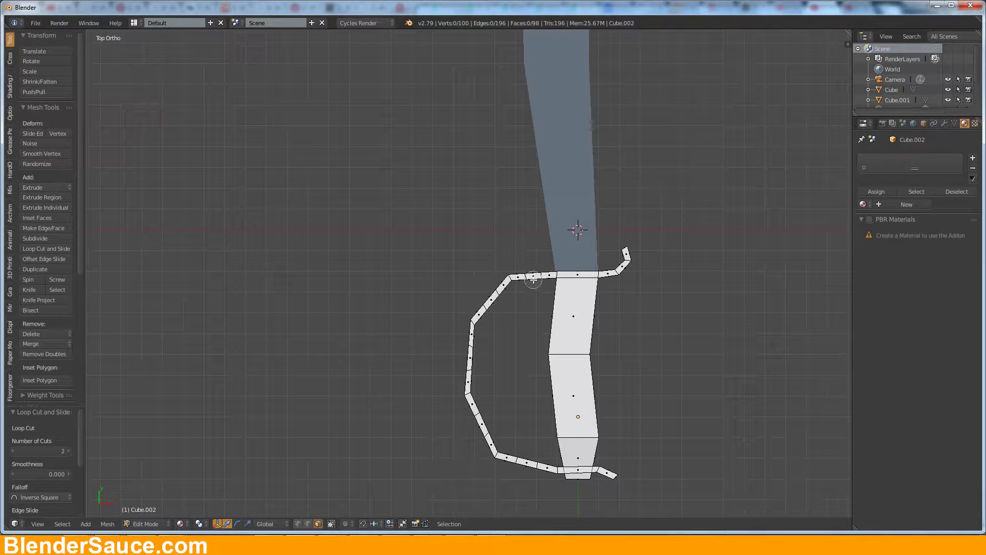
shift+right_click(486, 420)
shift+right_click(526, 465)
click(907, 204)
click(929, 278)
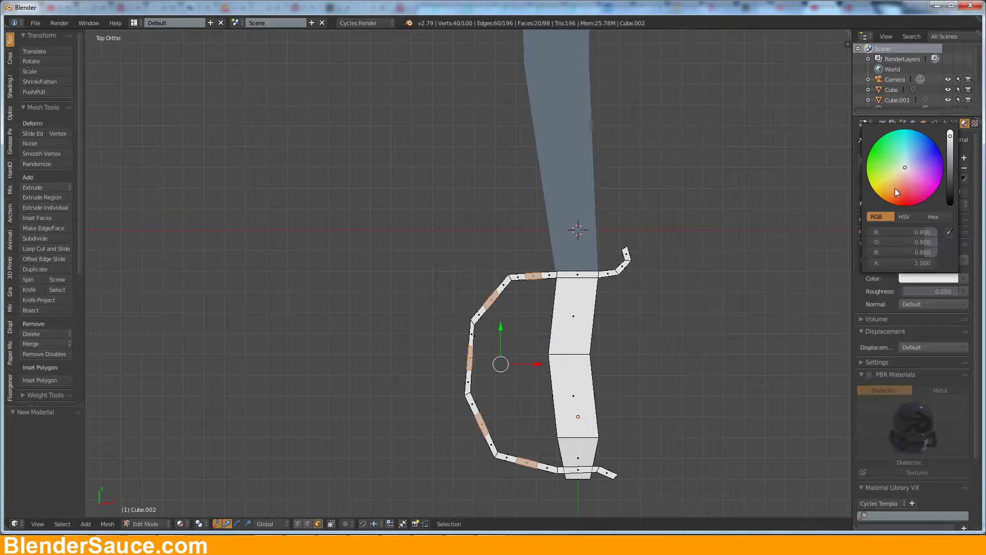
drag(895, 188, 895, 200)
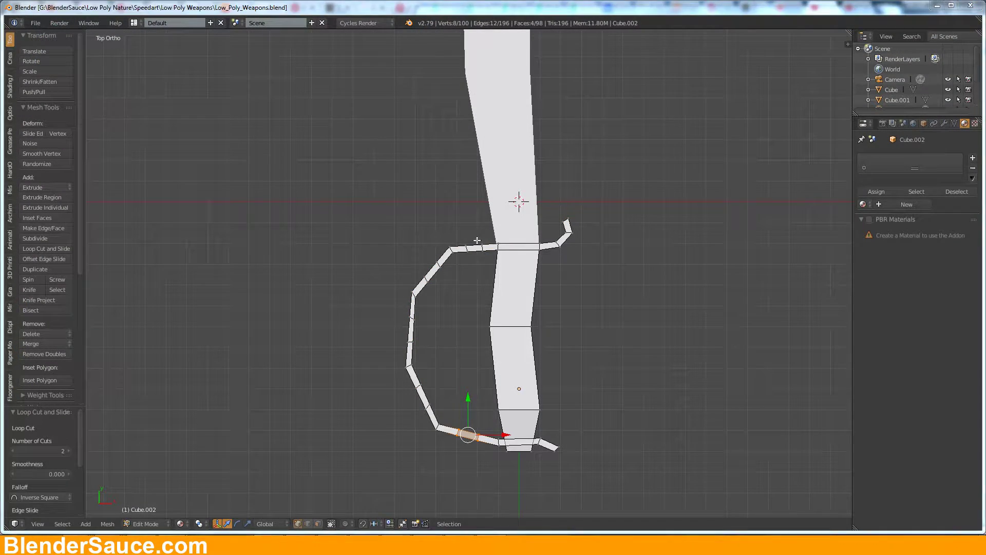
Step: Select the guard's bow faces and give them a new orange material
drag(423, 390, 452, 431)
click(907, 204)
click(929, 278)
drag(905, 165, 892, 190)
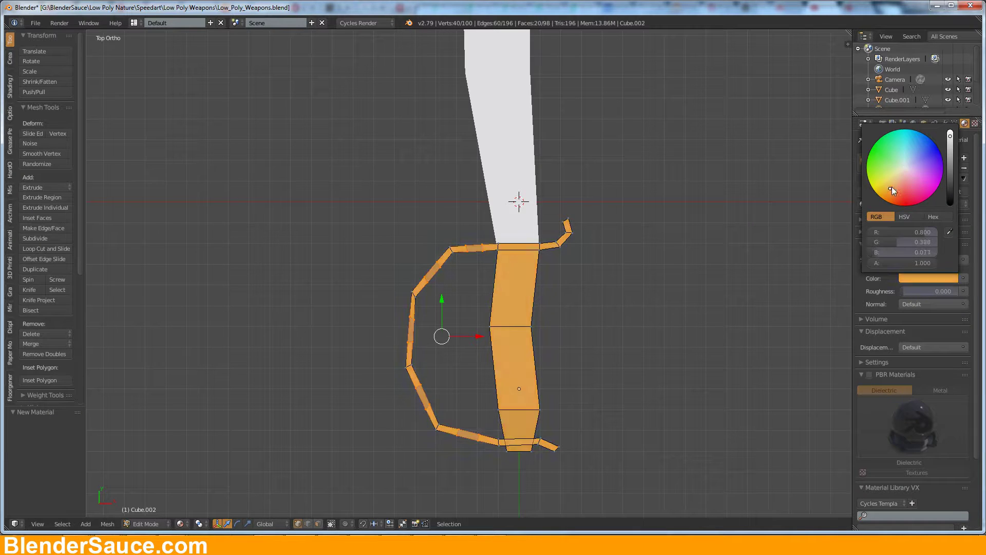
Step: Create a red Red_band material and assign it to the grip's middle faces
key(a)
click(964, 157)
click(894, 227)
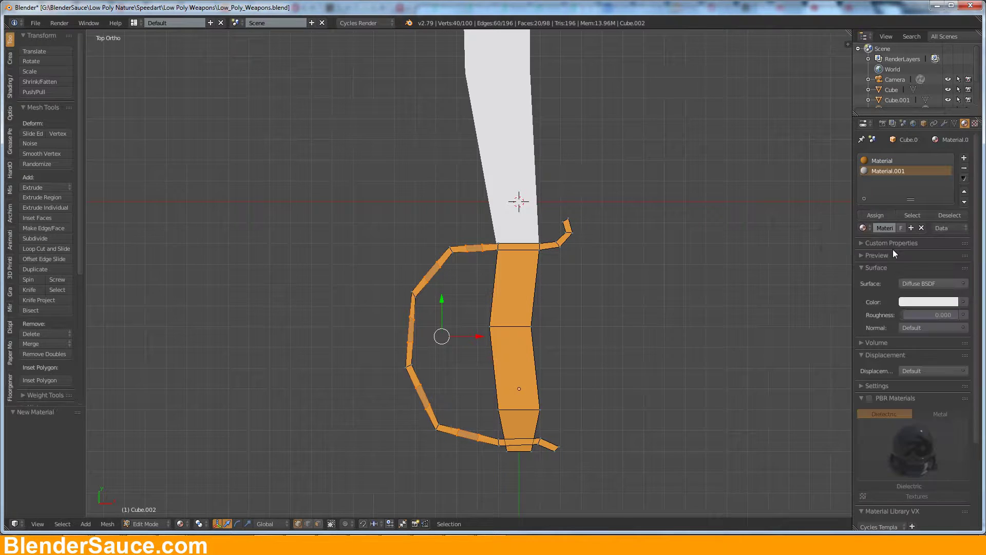
key(c)
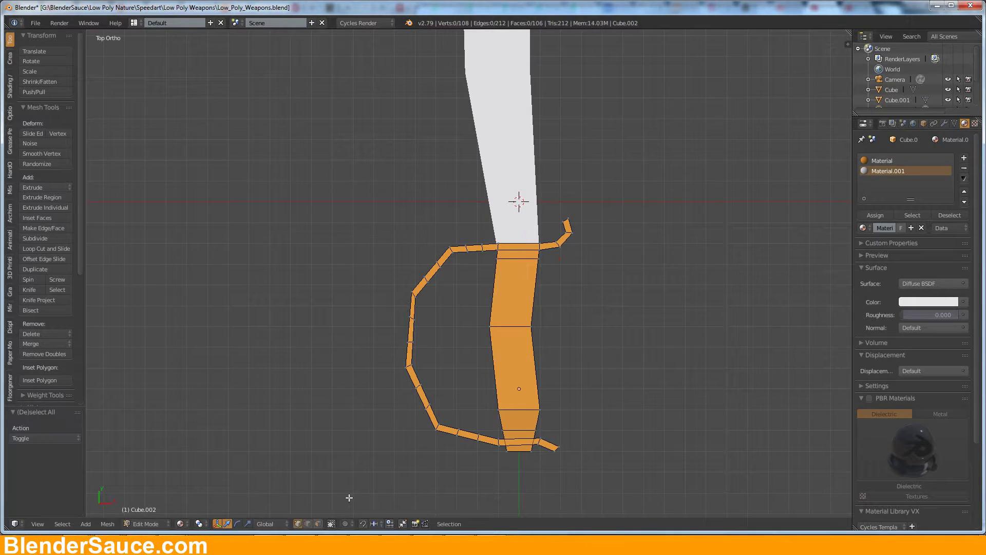
drag(530, 365, 516, 268)
text(d_band)
key(Return)
click(929, 301)
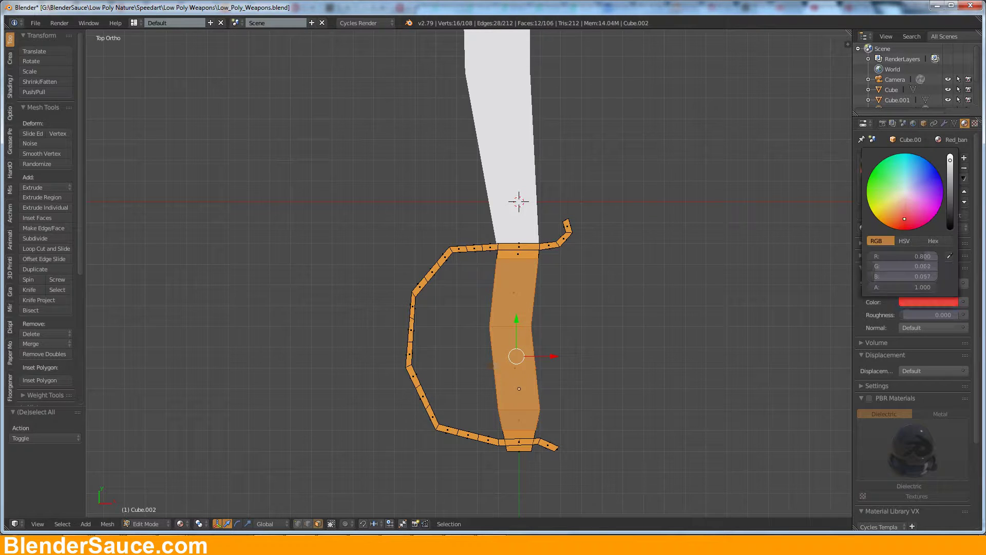
click(876, 215)
click(883, 160)
Step: Invert a guard-face selection and give those faces the Metal material
click(912, 215)
key(a)
key(c)
drag(476, 248, 455, 269)
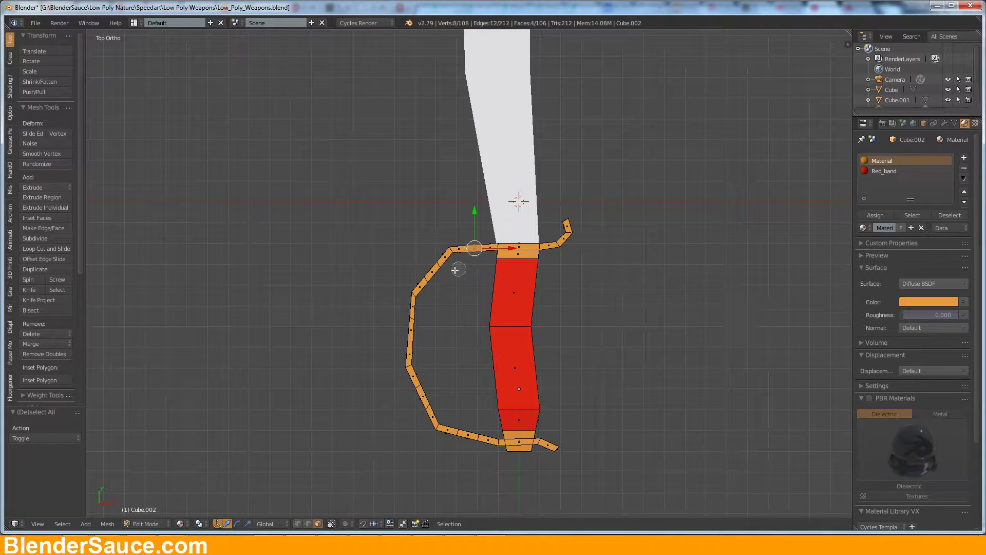
click(63, 524)
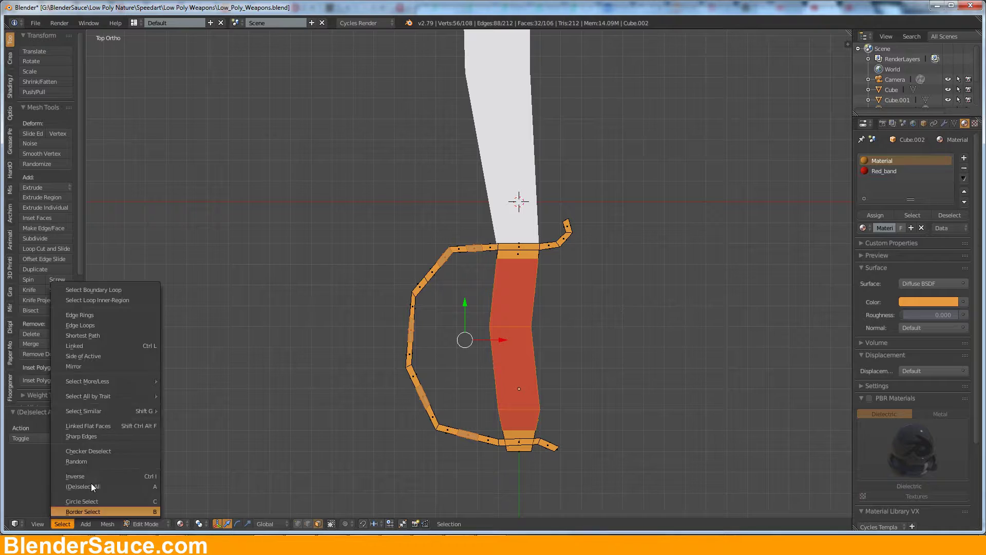
click(77, 481)
click(964, 158)
click(864, 227)
click(820, 263)
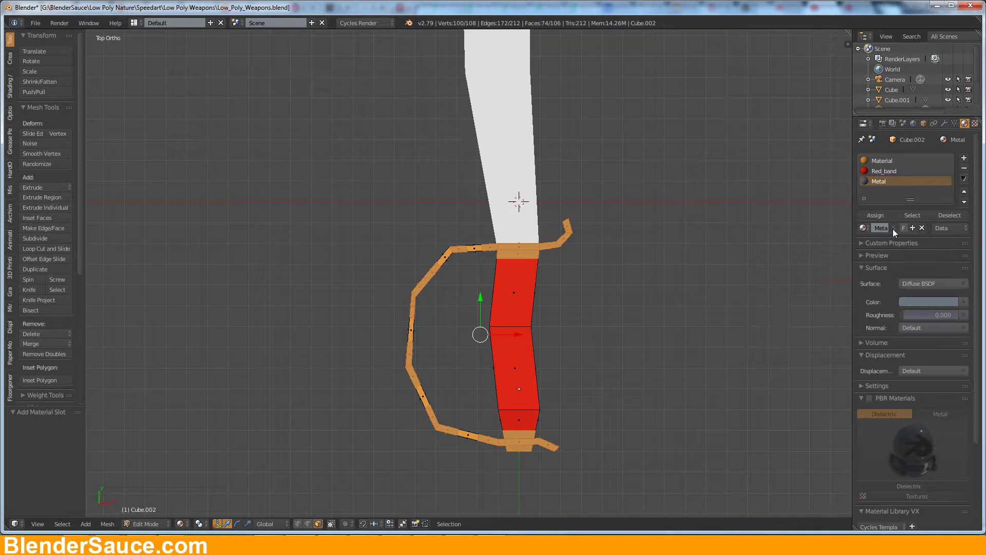
Step: Assign a new near-black material to the guard and leave edit mode
key(a)
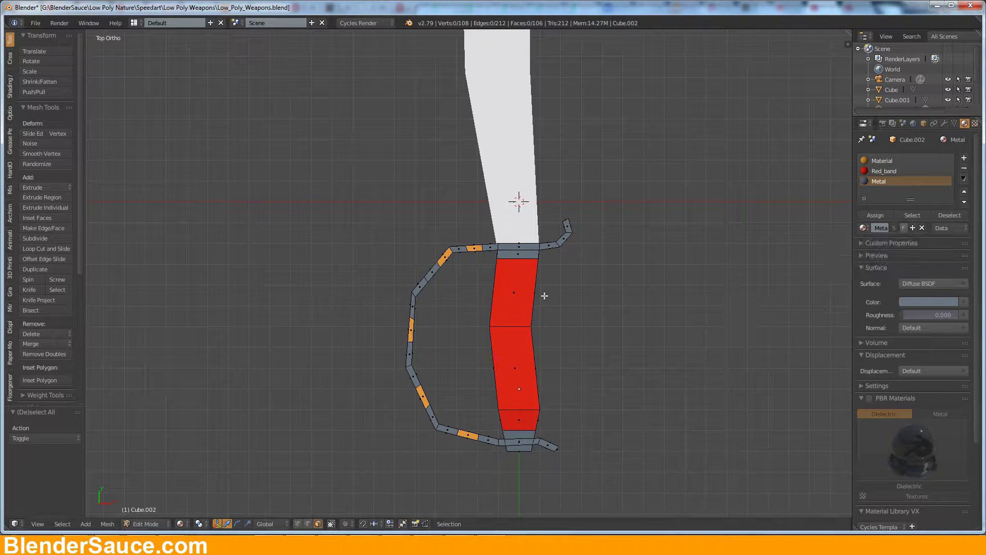
click(912, 215)
click(964, 158)
click(904, 228)
click(875, 215)
click(928, 302)
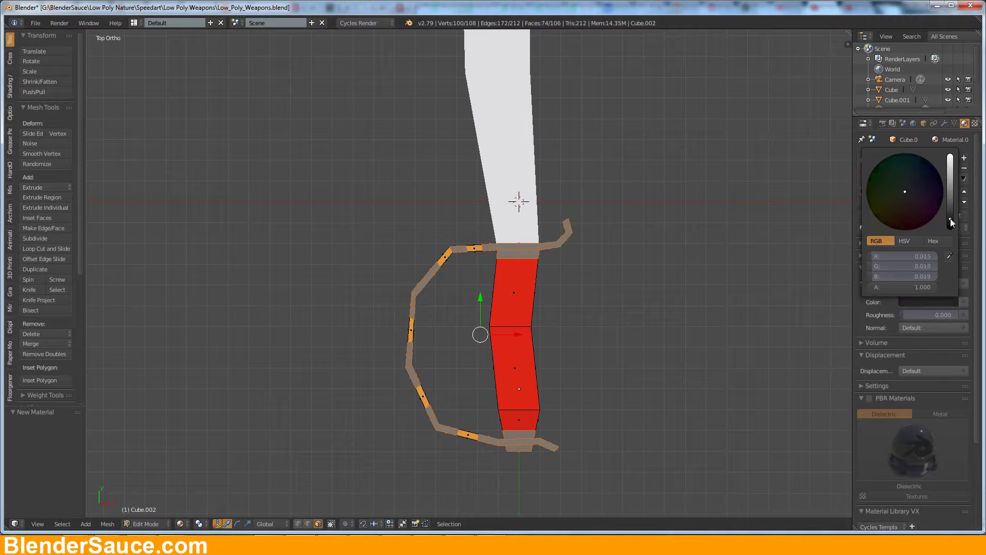
key(Tab)
click(945, 124)
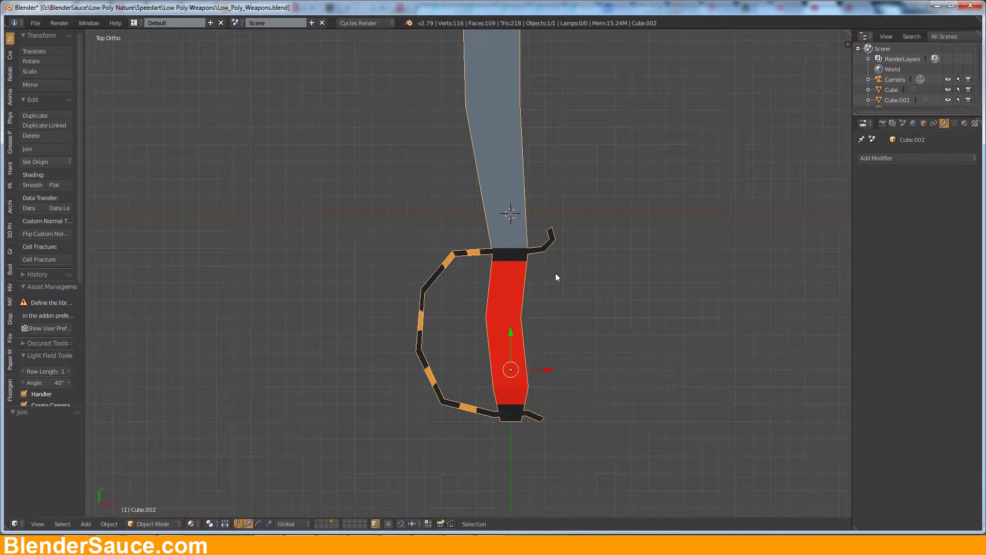
Step: Add a new cube in top view and scale it down for the broadsword
middle_drag(556, 273, 556, 233)
key(KP_7)
key(shift+a)
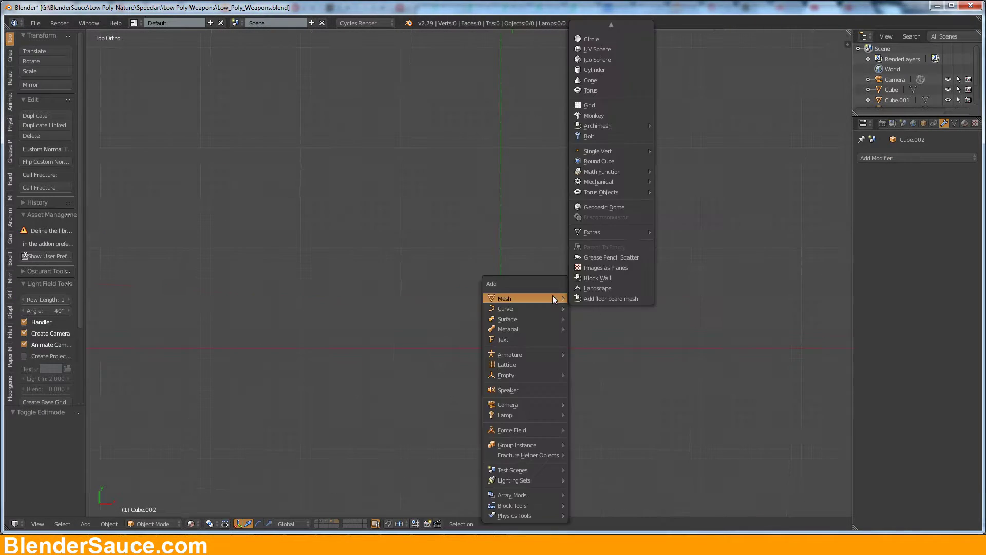
click(591, 52)
key(s)
click(516, 384)
Step: Move the cube's top part 0.5 along Y and delete the unneeded vertices
key(Tab)
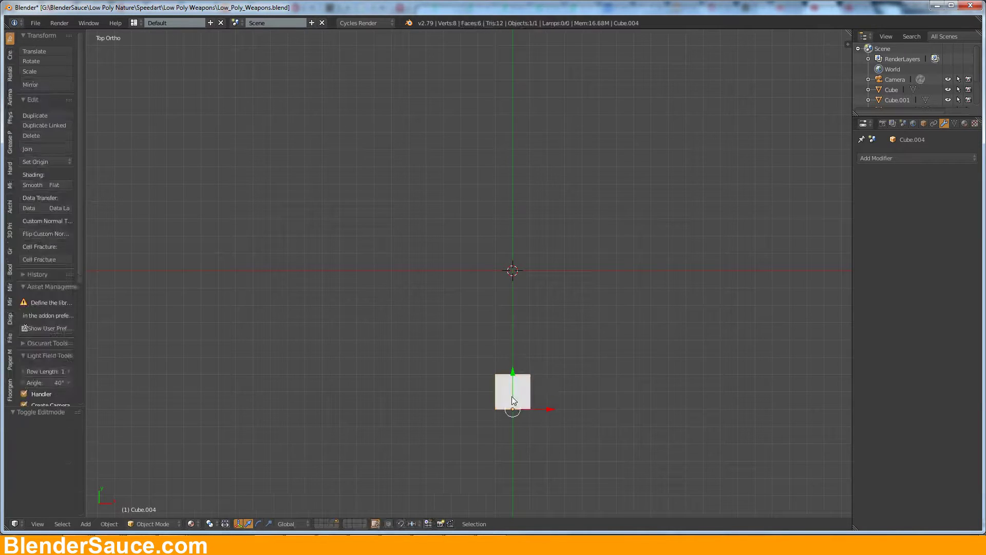
key(a)
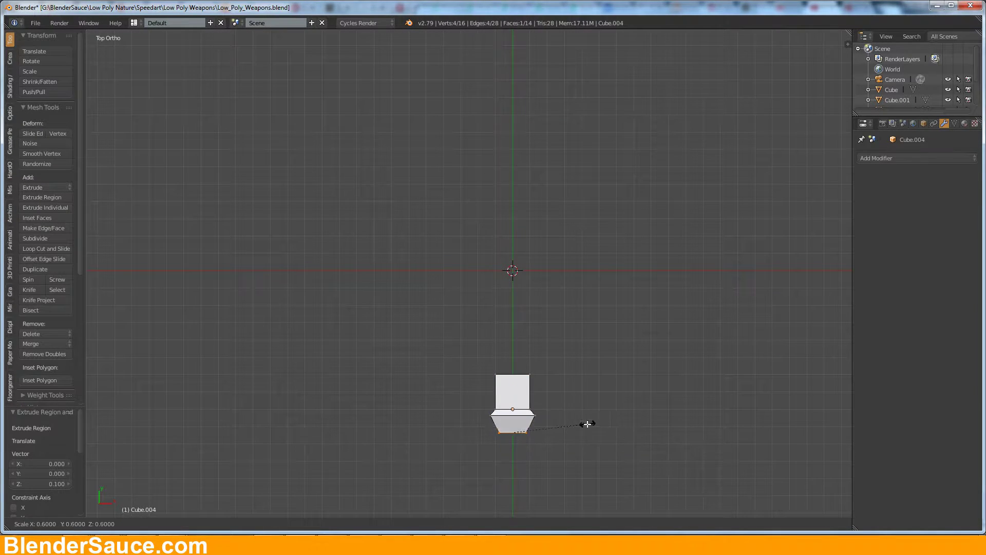
click(588, 424)
text(gy.5)
key(Return)
shift+middle_drag(519, 289, 515, 344)
key(w)
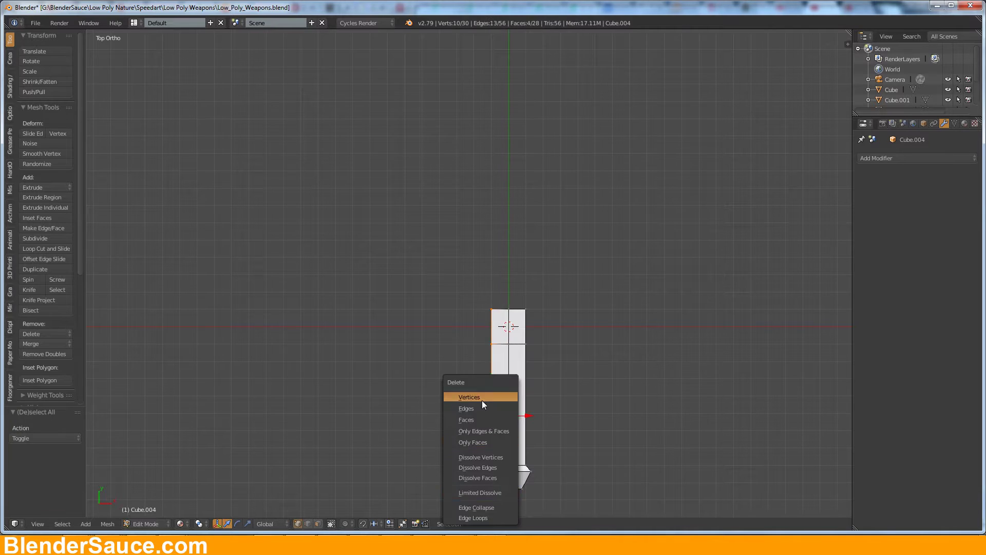
click(482, 400)
Step: Extrude a face sideways at 0.6 scale for the crossguard and add a loop cut
key(e)
click(632, 328)
middle_drag(632, 328, 519, 326)
key(ctrl+r)
click(518, 329)
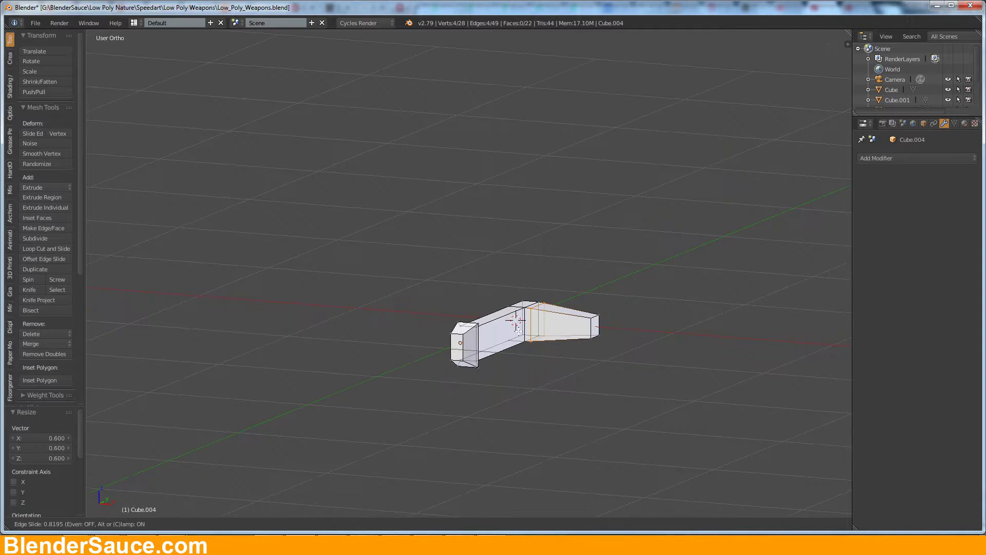
Step: Add a Mirror modifier so the crossguard is mirrored
click(657, 327)
click(917, 158)
click(802, 252)
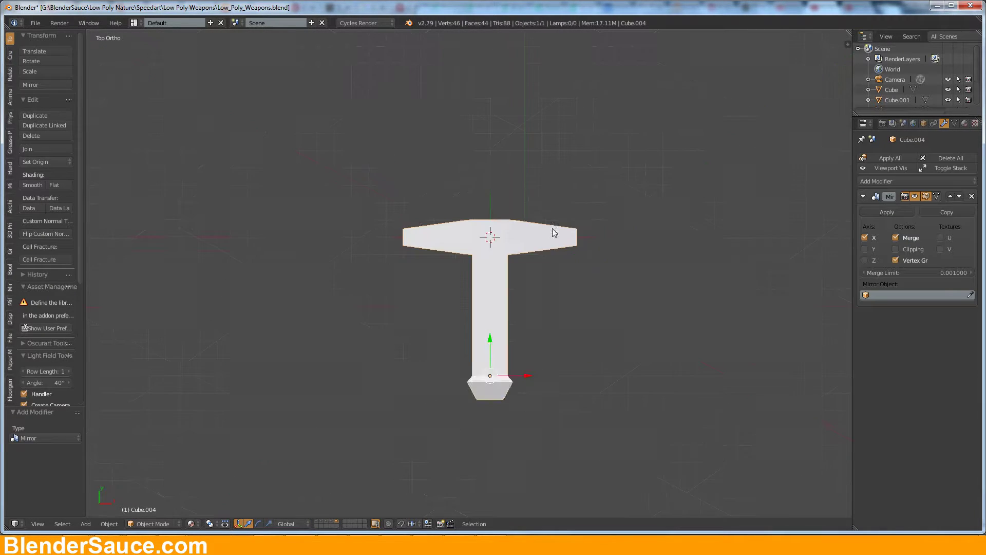
mouse_move(566, 268)
middle_down()
mouse_move(632, 237)
mouse_move(652, 291)
middle_up()
key(a)
key(KP_7)
Step: Extrude the guard's top edge upward twice to form the blade
key(e)
click(628, 103)
key(g)
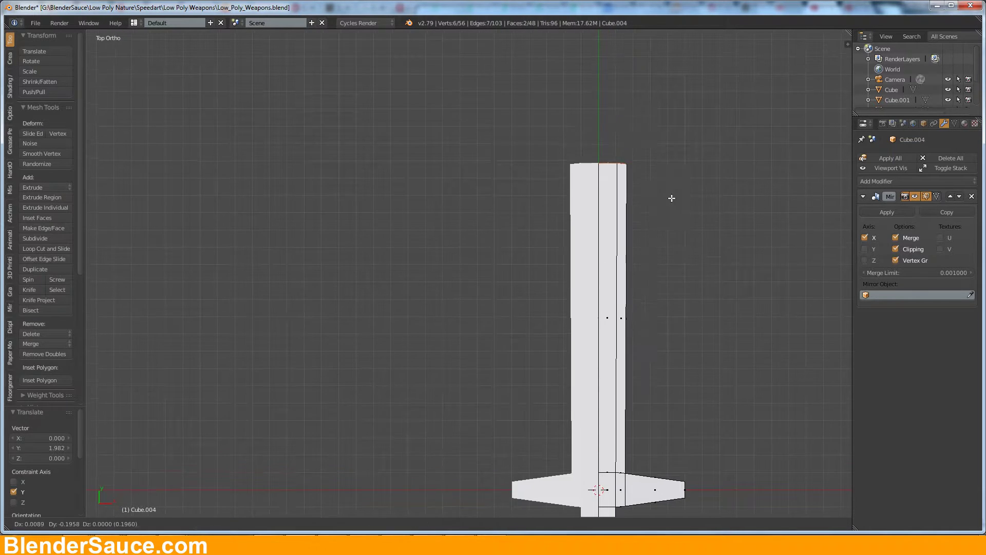
click(678, 354)
key(e)
click(709, 161)
shift+scroll(694, 161, up, 5)
key(e)
key(s)
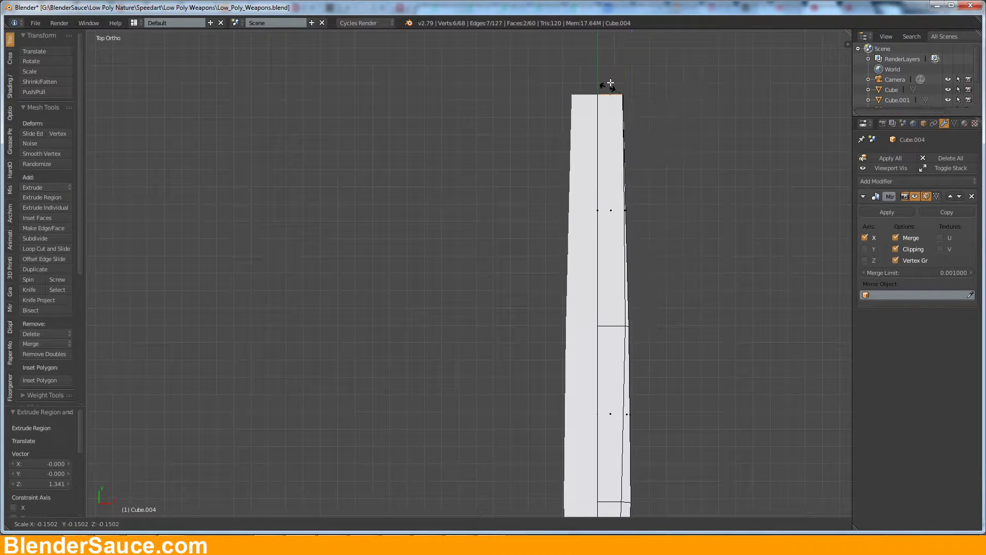
key(Escape)
Step: Inspect the blade top and box-select its top-right vertices
middle_drag(604, 89, 634, 124)
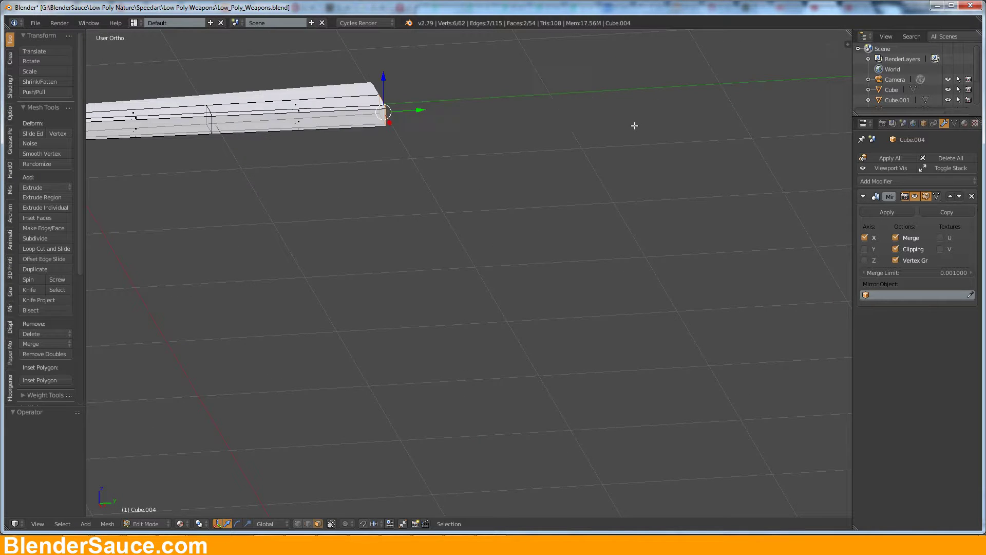
key(KP_7)
scroll(584, 244, down, 3)
scroll(593, 263, up, 4)
middle_drag(593, 263, 462, 334)
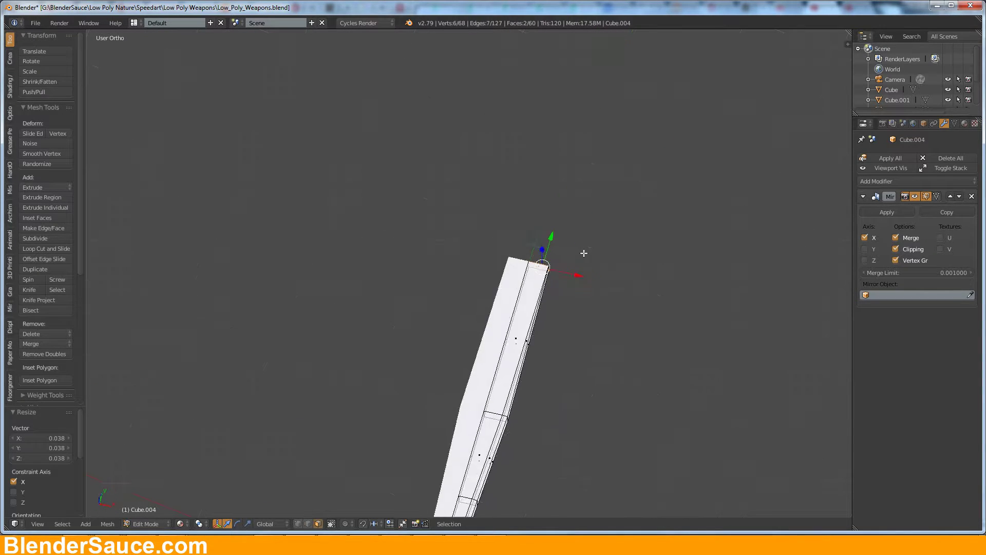
key(KP_7)
scroll(265, 443, up, 3)
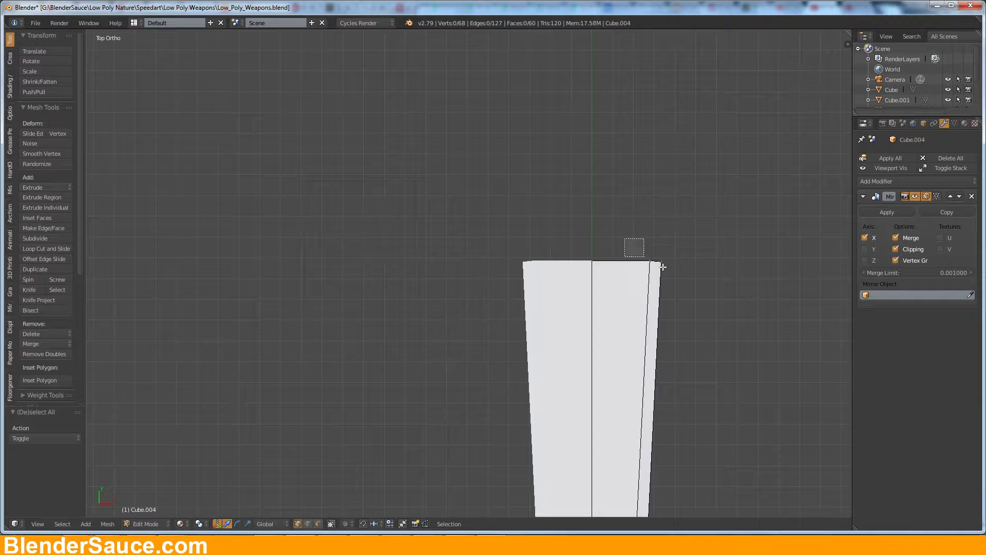
drag(625, 238, 663, 267)
scroll(662, 267, down, 3)
scroll(634, 286, up, 3)
scroll(711, 267, up, 1)
Step: Pull the selected vertices inward along X to narrow the blade top
key(g)
key(x)
mouse_move(711, 267)
shift+middle_down()
mouse_move(519, 293)
mouse_move(463, 288)
shift+middle_up()
click(521, 279)
key(a)
key(v)
scroll(518, 324, down, 5)
Step: Add an edge loop near the guard and select the blade's bottom edge loop
key(ctrl+r)
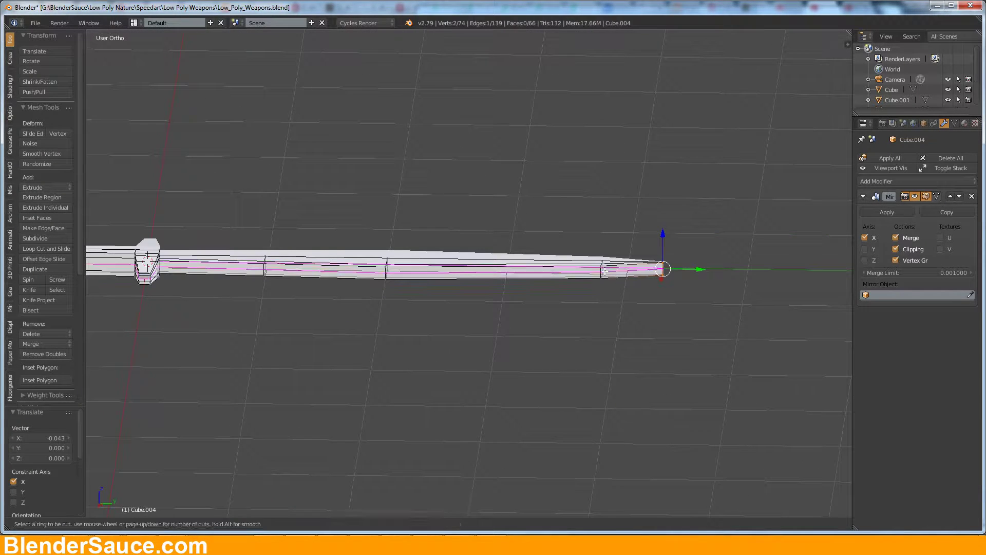
click(329, 257)
click(267, 260)
middle_drag(268, 260, 293, 282)
scroll(409, 293, up, 3)
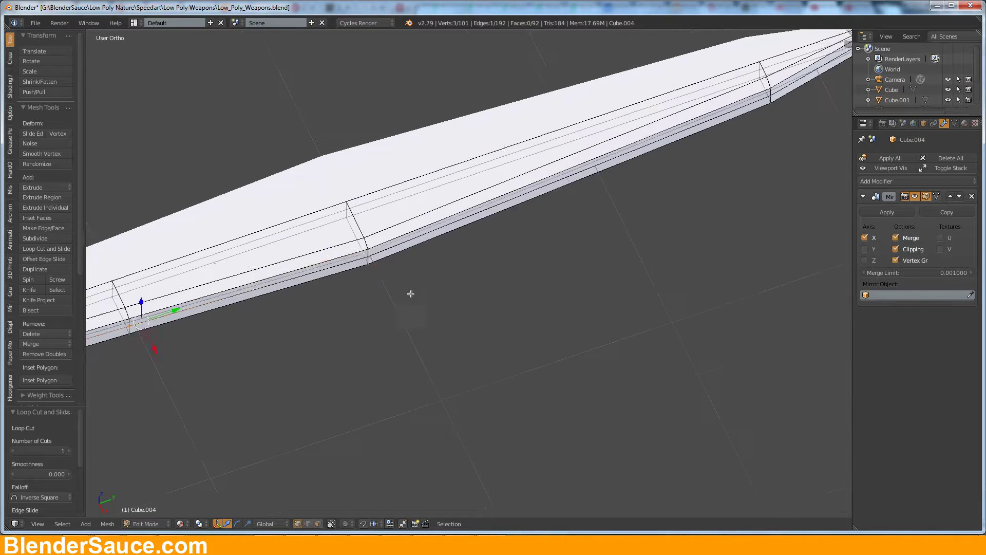
alt+click(555, 195)
shift+middle_drag(555, 195, 709, 150)
Step: Select the blade-tip edge in side view and scale the crossguard
key(a)
key(KP_3)
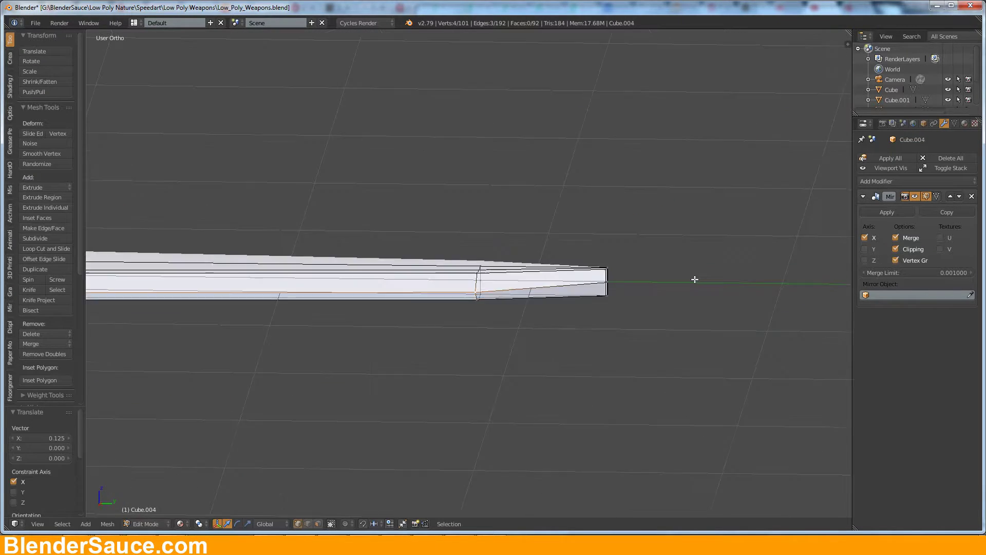
alt+click(605, 272)
click(646, 258)
middle_drag(646, 258, 508, 289)
key(KP_7)
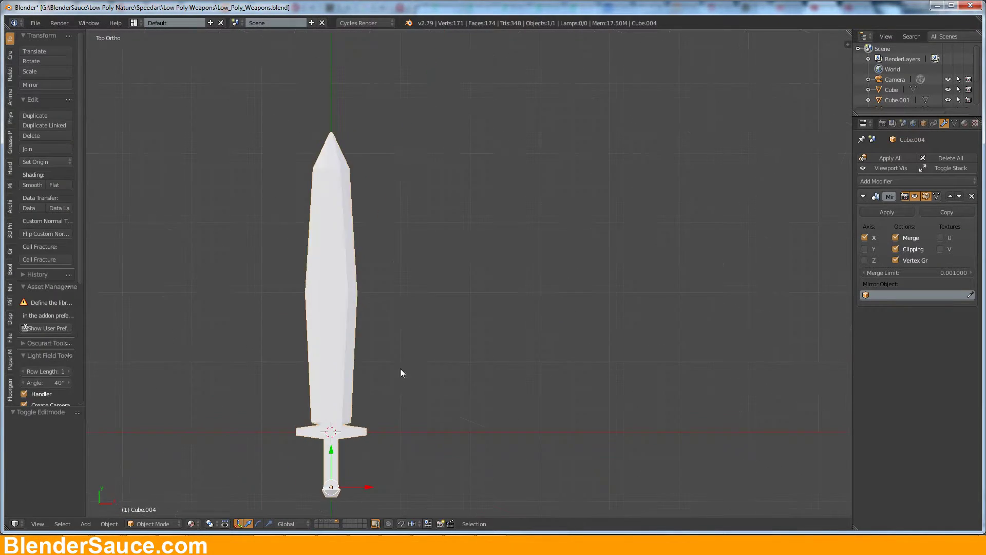
scroll(400, 369, up, 3)
scroll(631, 356, down, 3)
Step: Lower the crossguard tips slightly in front view, then return to Object Mode
key(Tab)
middle_drag(631, 356, 463, 334)
scroll(463, 335, up, 4)
key(Tab)
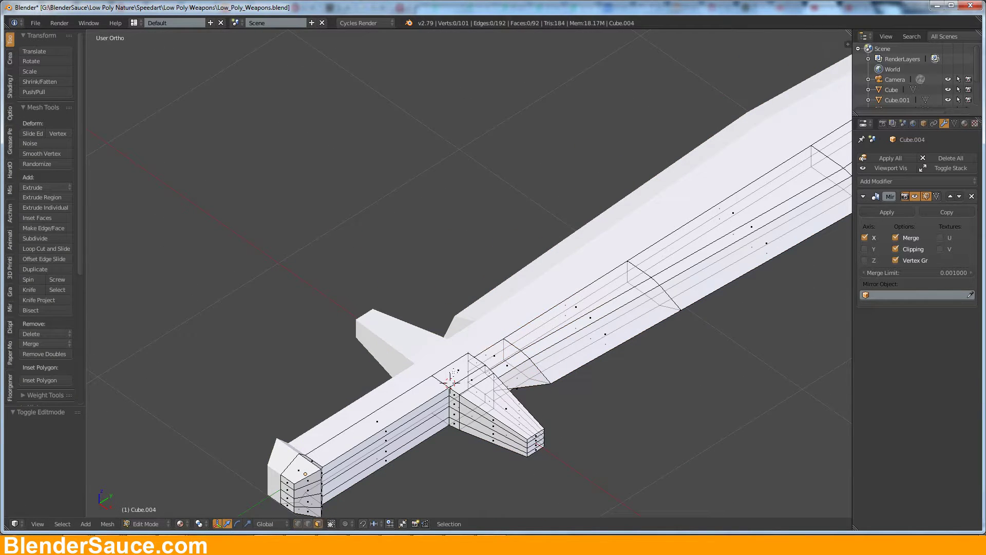
key(e)
key(KP_1)
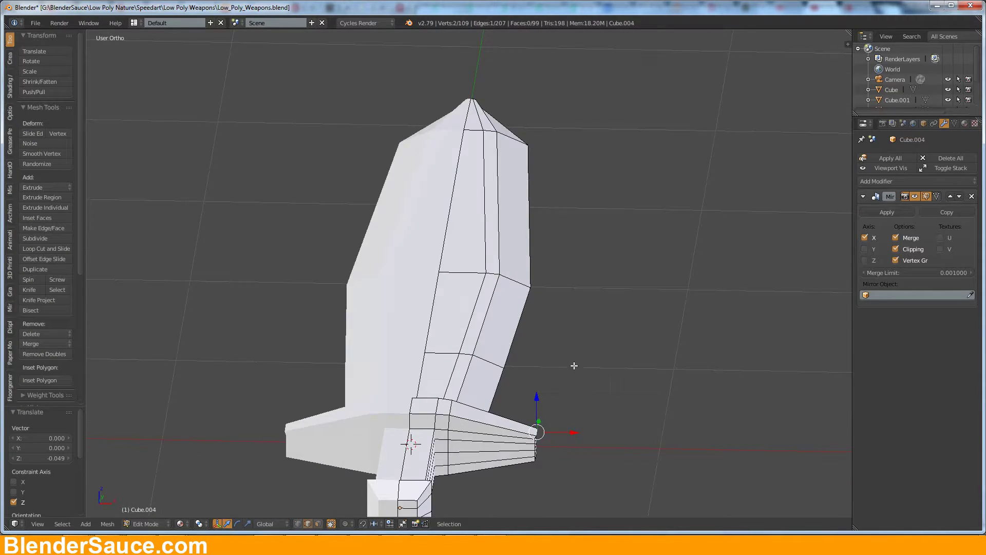
key(g)
click(575, 431)
key(KP_7)
scroll(575, 431, down, 3)
key(Tab)
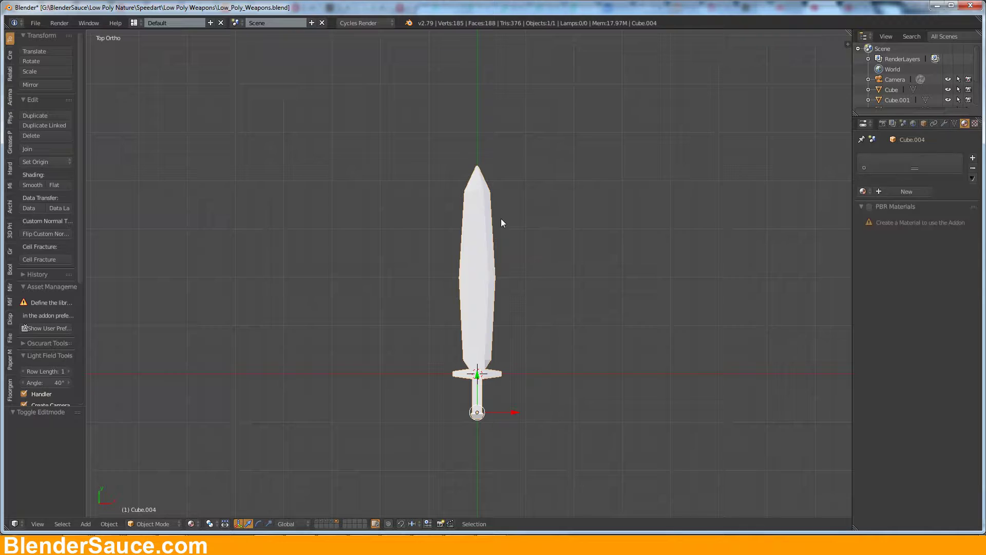
Step: Box-select the blade faces and assign the Metal material
key(Tab)
key(b)
drag(451, 133, 509, 362)
click(863, 204)
click(771, 249)
scroll(542, 311, up, 3)
key(a)
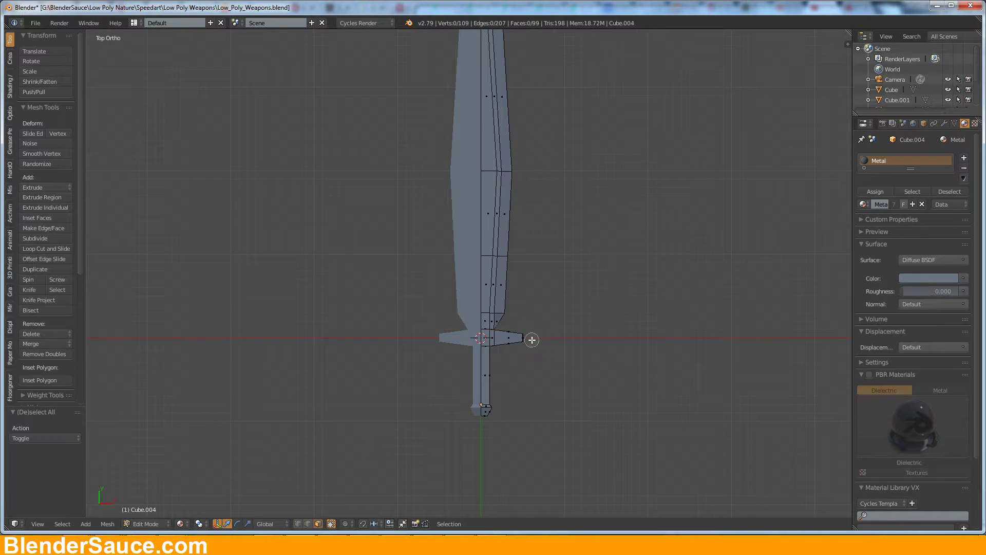
Step: Grow the selection over the crossguard and assign the orange material
middle_drag(552, 371, 596, 339)
key(ctrl+KP_Add)
key(ctrl+KP_Add)
key(ctrl+KP_Add)
click(964, 157)
click(876, 222)
mouse_move(463, 401)
middle_down()
mouse_move(477, 405)
mouse_move(434, 406)
middle_up()
key(KP_7)
key(KP_7)
Step: Select the pommel and assign the Red_band material in a new slot
key(l)
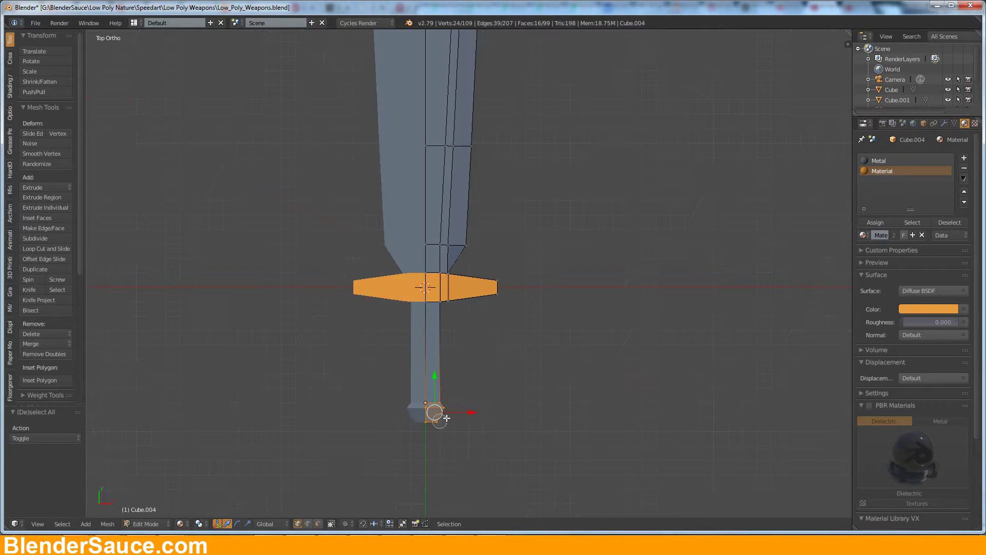
click(965, 158)
click(863, 235)
click(770, 301)
click(876, 223)
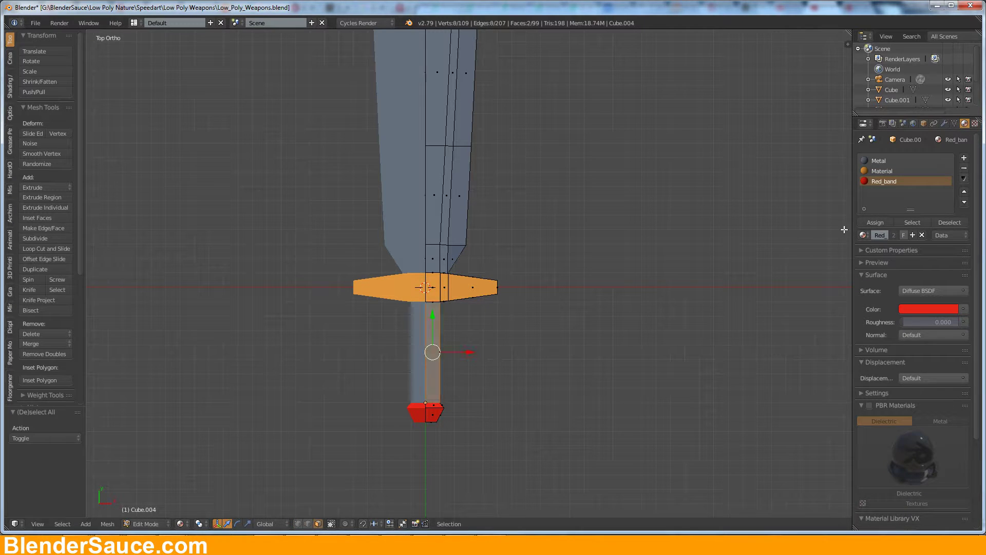
Step: Assign the Wood material to the grip in another new slot
click(964, 158)
click(864, 234)
click(775, 295)
click(876, 222)
middle_drag(479, 206, 437, 310)
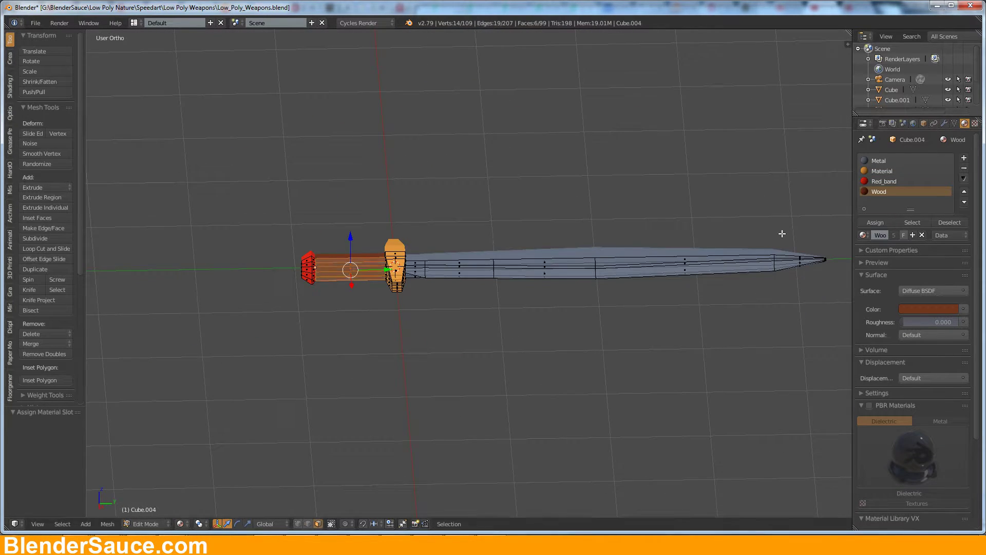
key(KP_7)
Step: Merge duplicate vertices and shift the upper blade vertices sideways along X
key(a)
key(w)
click(493, 216)
key(a)
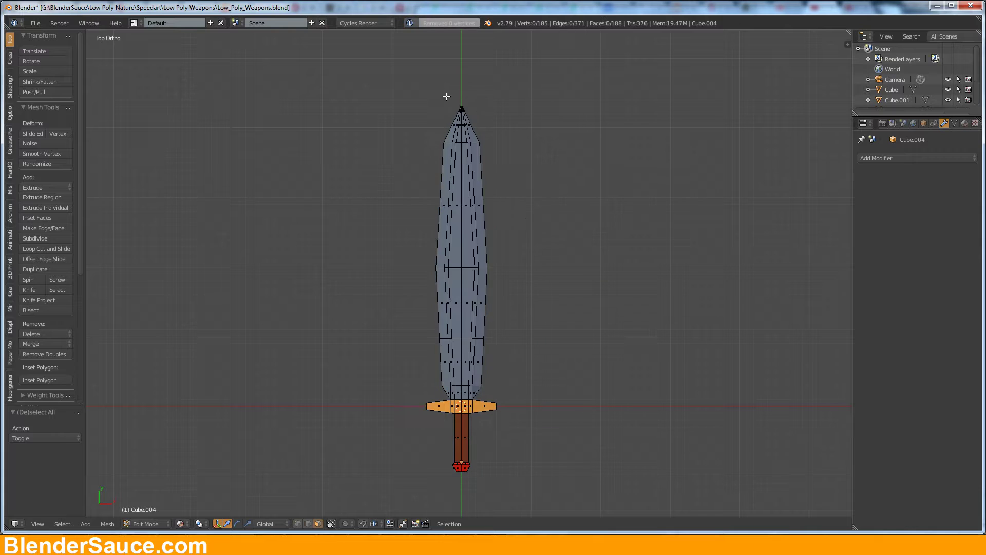
mouse_move(411, 99)
mouse_down()
mouse_move(513, 226)
mouse_move(513, 340)
mouse_up()
key(g)
key(x)
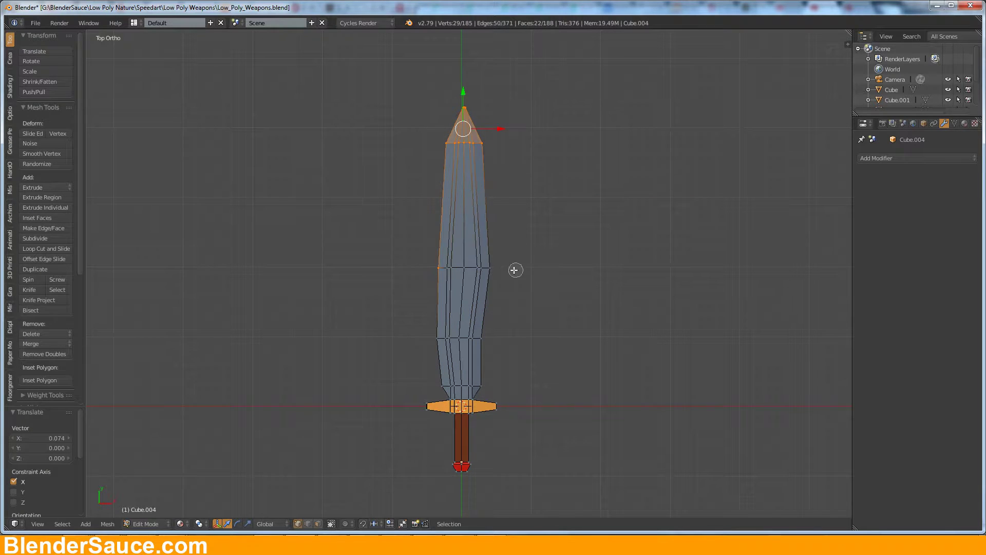
click(570, 102)
Step: Extend the blade tip and return to Object Mode with a top view
key(Tab)
middle_drag(570, 101, 529, 202)
key(Tab)
scroll(544, 238, up, 4)
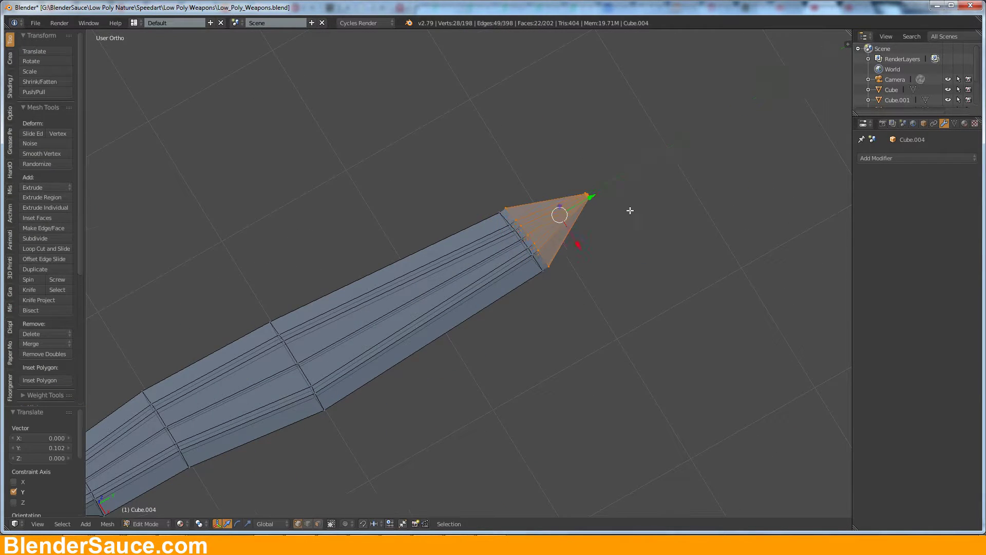
scroll(631, 211, down, 3)
key(Tab)
scroll(442, 260, down, 3)
middle_drag(443, 260, 532, 249)
key(KP_7)
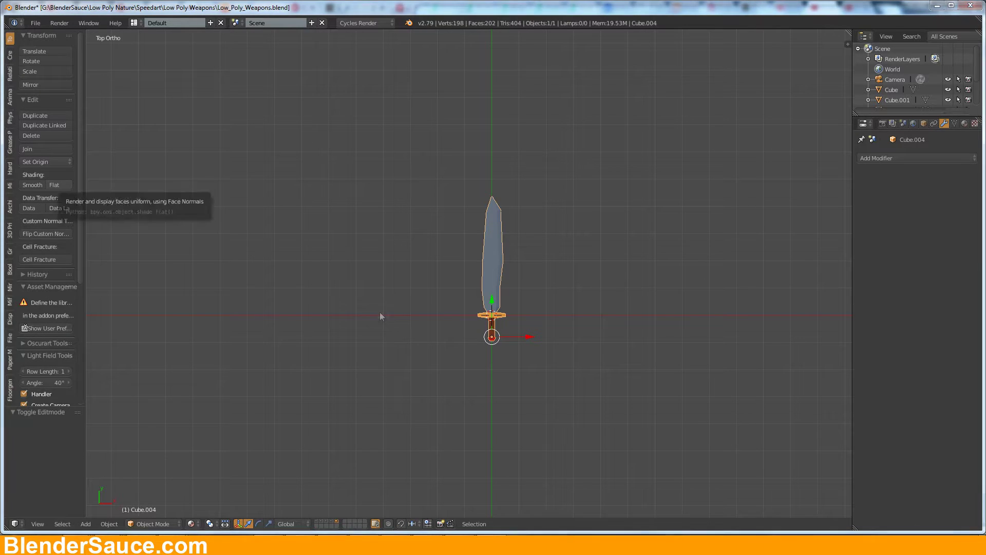
Step: Show layer 2, select the spiked club and align the camera to the view
key(2)
right_click(345, 283)
key(ctrl+alt+KP_0)
Step: Reposition the club, reveal the axe's layer, and shrink the broadsword onto the end of the row
key(g)
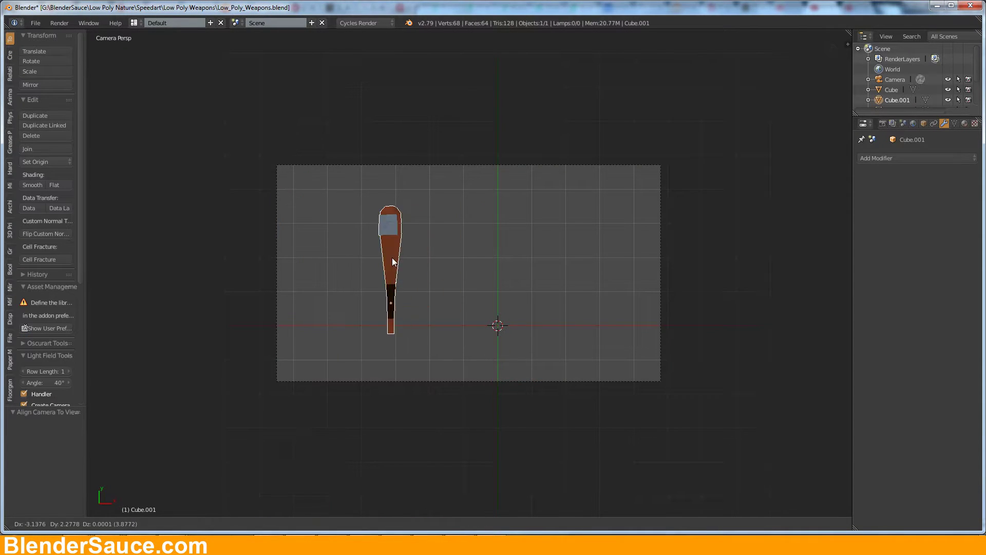
click(389, 263)
key(shift+1)
right_click(329, 317)
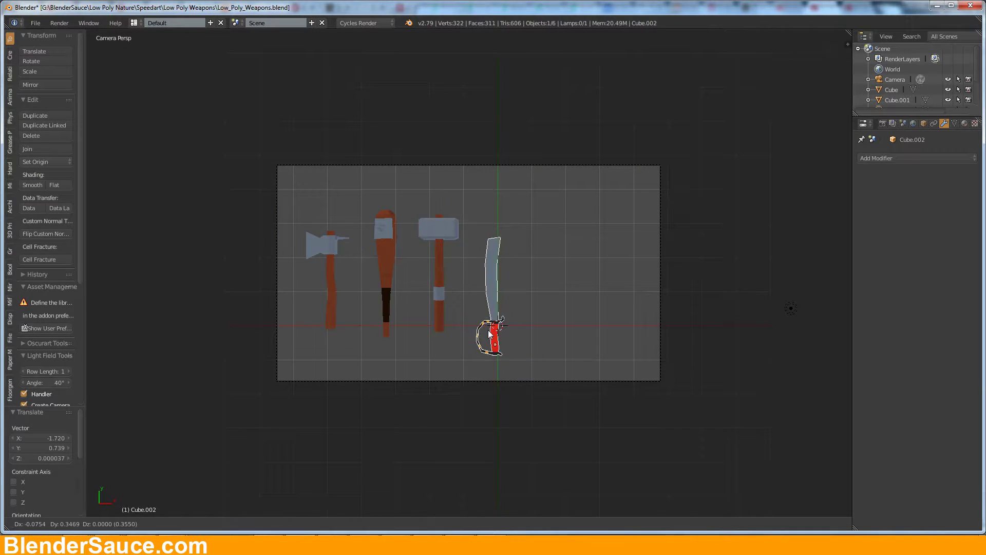
key(s)
click(501, 348)
key(g)
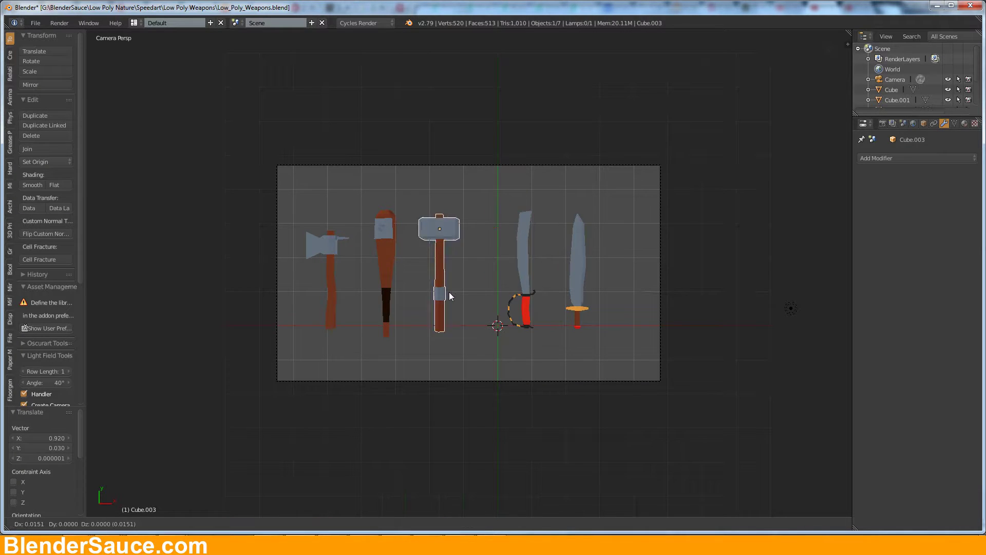
click(449, 292)
Step: Add a new mesh plane beneath the weapons and return to the camera view
key(a)
middle_drag(449, 292, 365, 274)
right_click(365, 275)
key(KP_1)
key(shift+a)
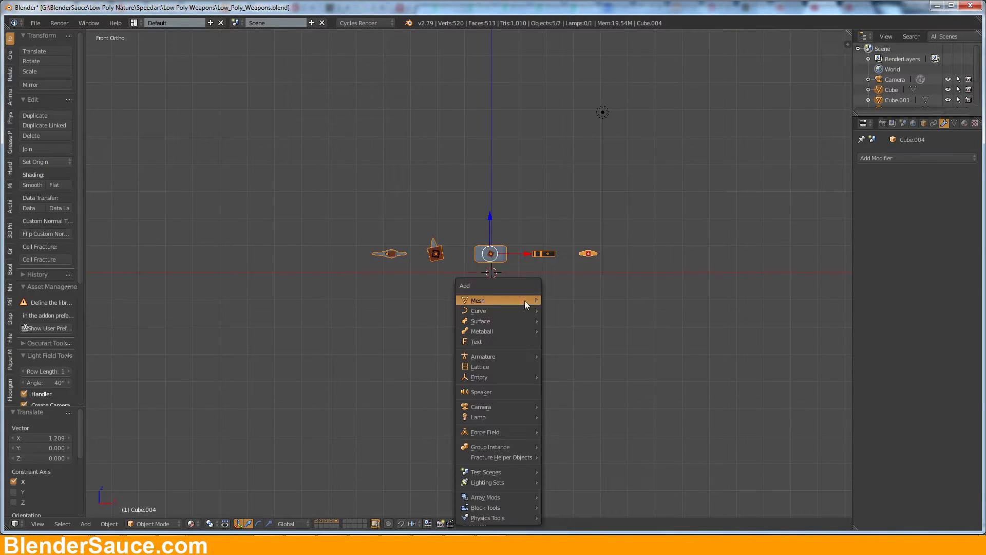
click(565, 304)
key(KP_7)
key(ctrl+alt+KP_0)
Step: Scale the plane along X and Y so it fills the camera frame
right_click(590, 240)
right_click(522, 256)
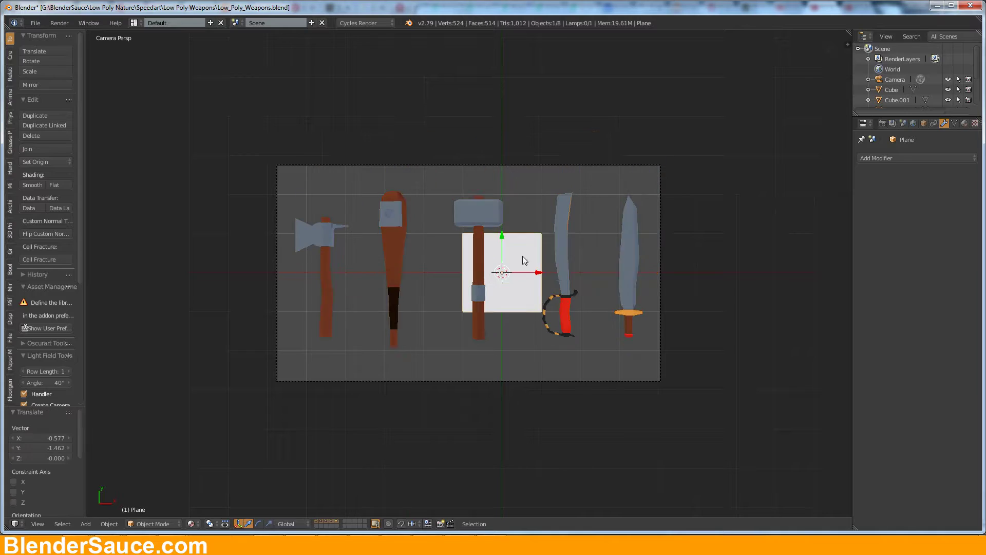
key(s)
key(x)
key(s)
key(y)
click(566, 308)
Step: Move the sabre sideways and tilt it slightly for the camera shot
right_click(631, 337)
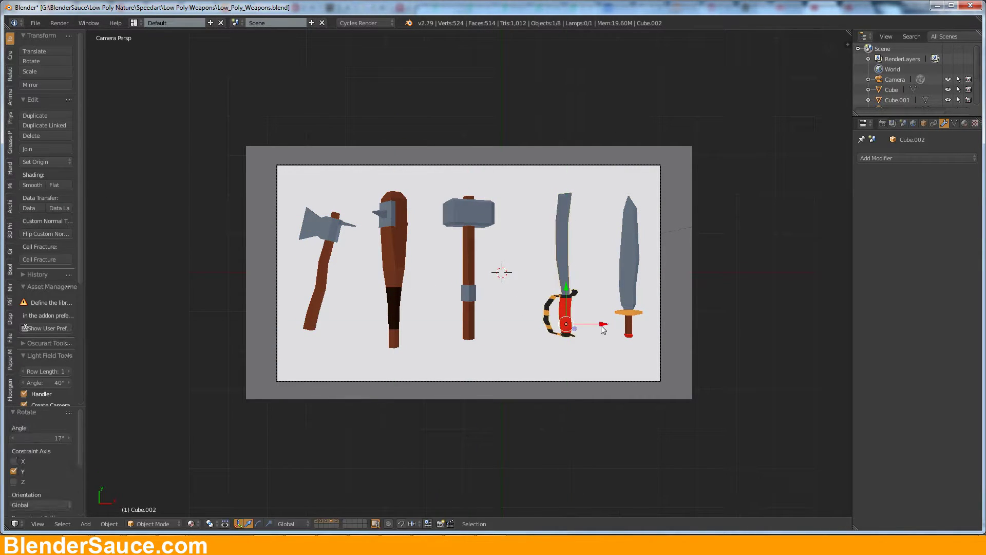
right_click(565, 257)
key(g)
key(x)
click(534, 262)
key(r)
click(639, 296)
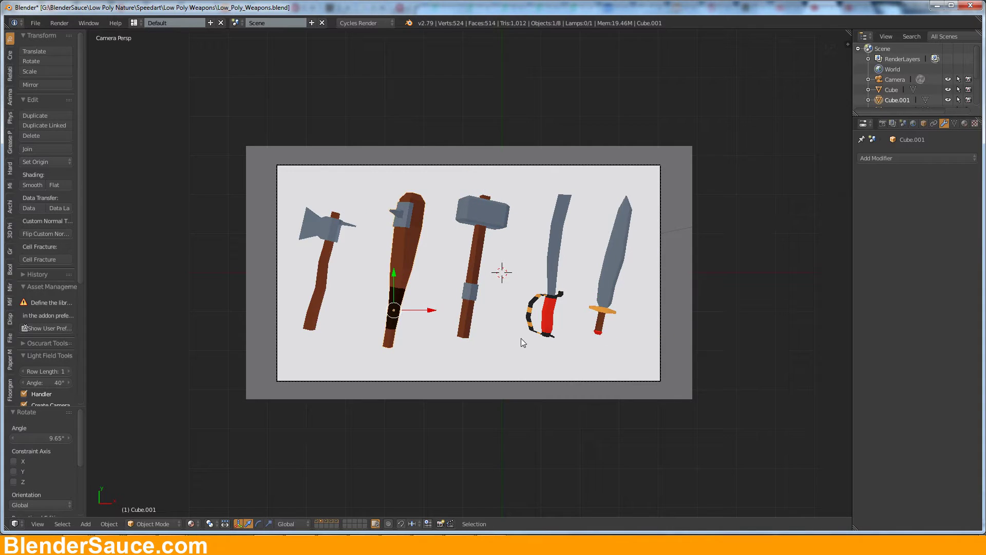
Step: Give the ground plane a new material coloured blue
middle_drag(521, 338, 521, 288)
right_click(591, 319)
click(964, 123)
click(905, 222)
click(929, 297)
Step: Check the render settings and save the blend file, overwriting the existing one
key(KP_7)
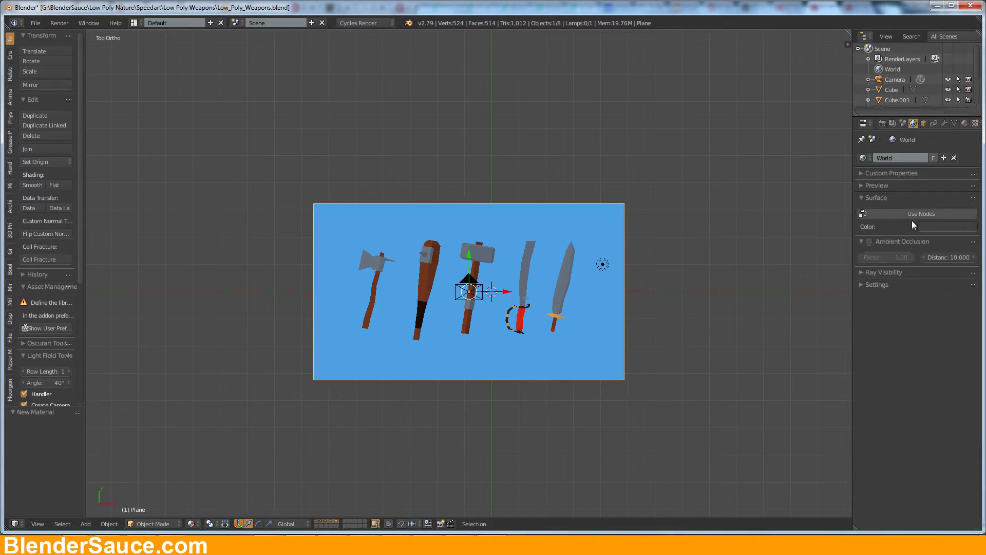
click(882, 123)
scroll(874, 360, down, 5)
key(ctrl+s)
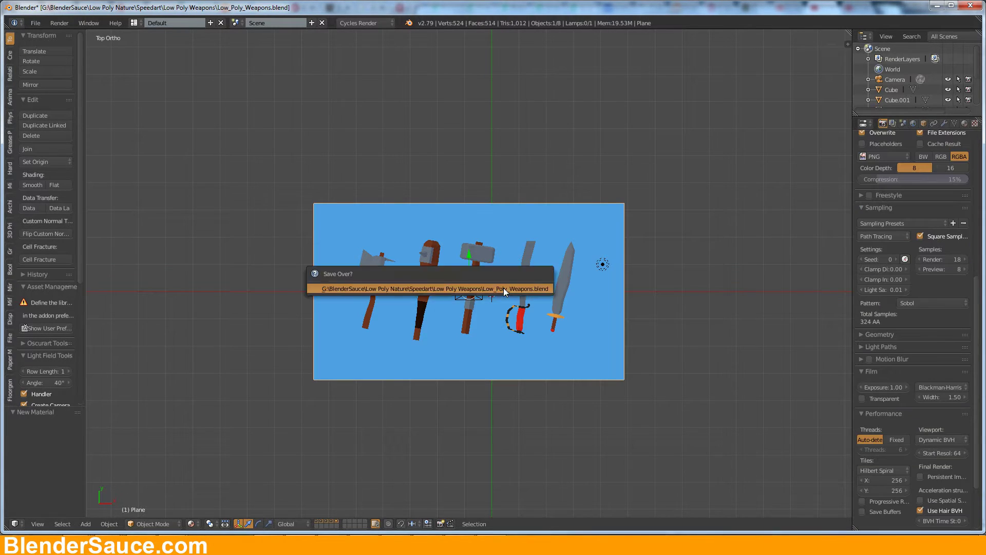
click(504, 288)
Step: Render the scene, then select the broadsword and open its Metal material colour
key(F12)
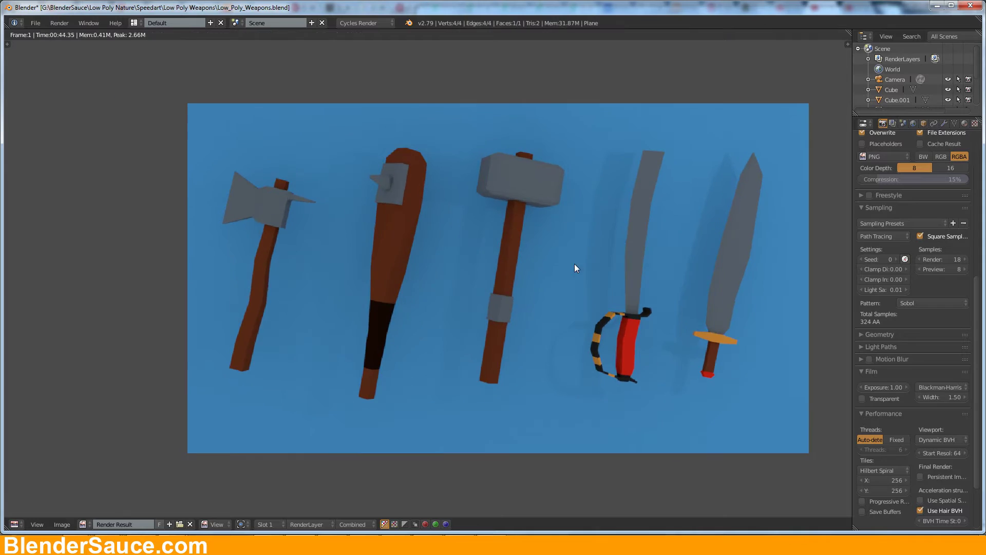
key(Escape)
right_click(565, 278)
click(965, 123)
click(929, 296)
Step: Set the Metal colour to teal grey and enter Edit Mode on the sword
click(920, 205)
key(Tab)
scroll(647, 385, up, 5)
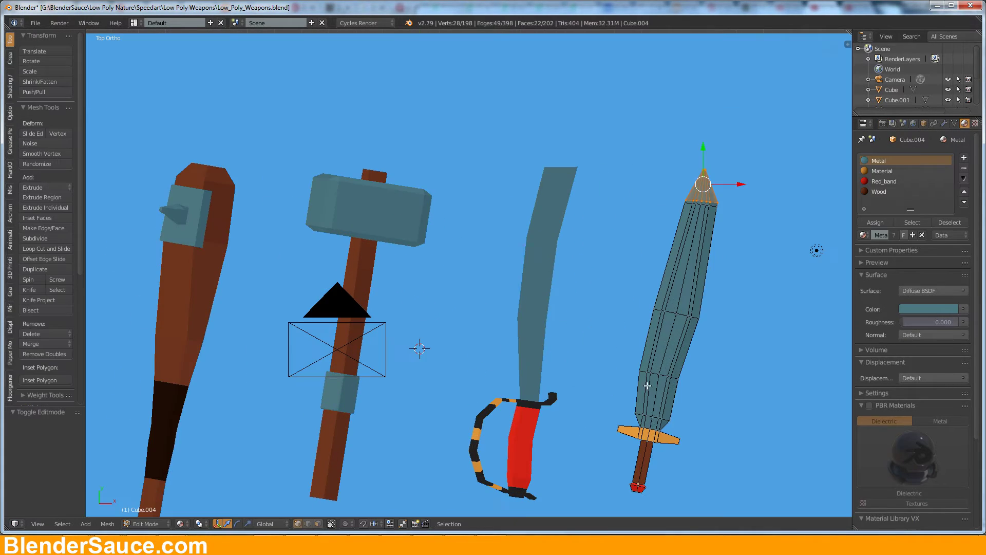
middle_drag(703, 198, 643, 308)
key(KP_7)
scroll(602, 413, up, 2)
Step: Scale the sabre blade vertices along Z, then select the whole blade and extrude it for thickness
shift+right_click(603, 413)
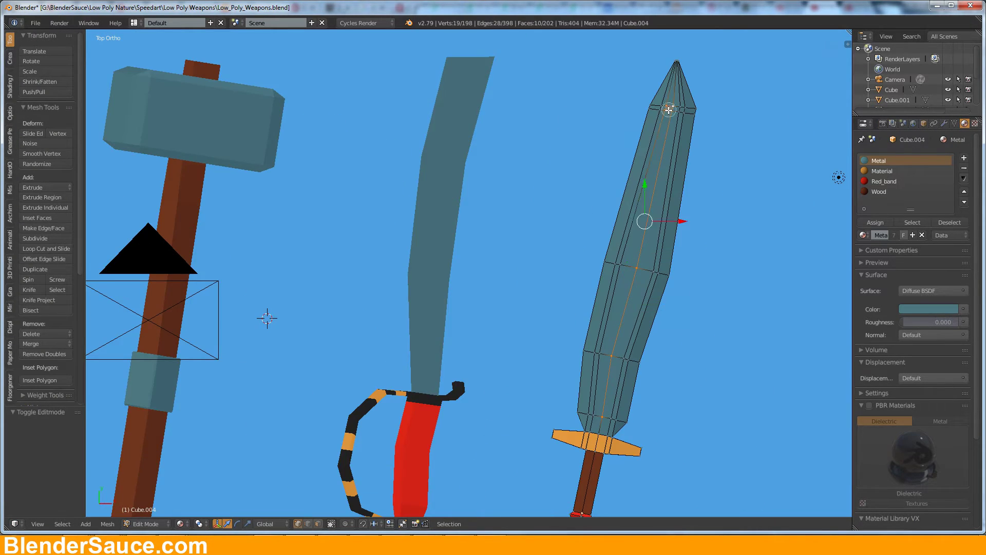
middle_drag(669, 109, 668, 149)
key(s)
key(z)
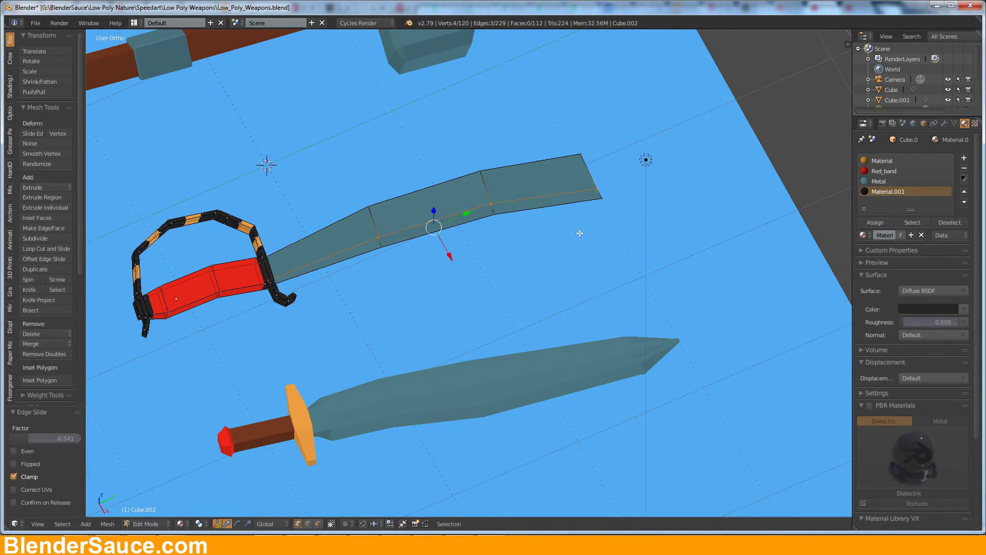
mouse_move(579, 233)
middle_down()
mouse_move(408, 457)
mouse_move(555, 222)
middle_up()
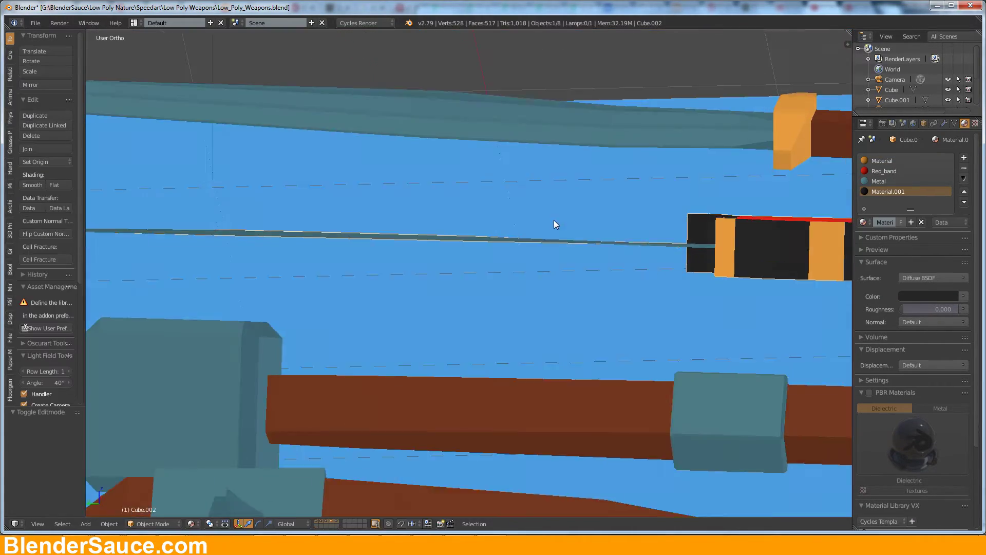
key(l)
mouse_move(455, 239)
middle_down()
mouse_move(411, 221)
mouse_move(374, 231)
mouse_move(514, 256)
mouse_move(488, 226)
middle_up()
key(ctrl+f)
click(375, 231)
Step: Move the ground plane along Z, then render the camera view with F12
key(Tab)
scroll(618, 226, down, 5)
key(KP_0)
right_click(493, 267)
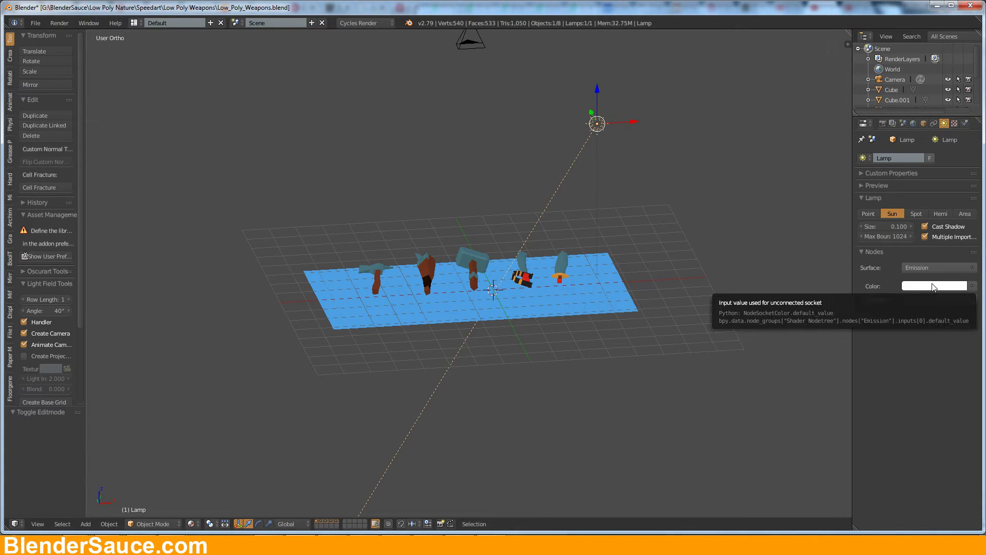
key(KP_1)
key(g)
key(z)
click(467, 265)
key(KP_0)
key(F12)
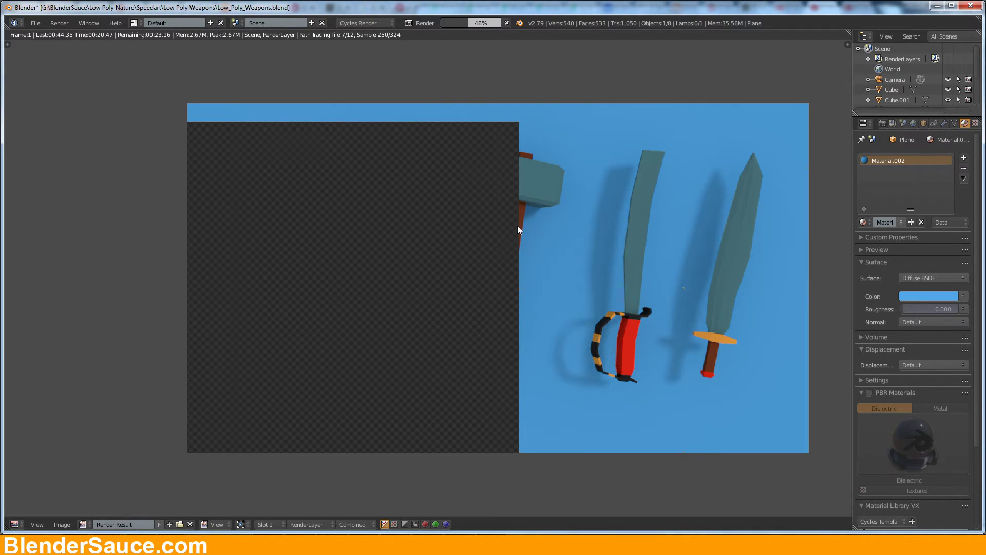
Step: Cancel the render and lighten the Metal material colour to pale grey
key(Escape)
right_click(564, 329)
click(879, 181)
click(929, 296)
drag(884, 169, 900, 188)
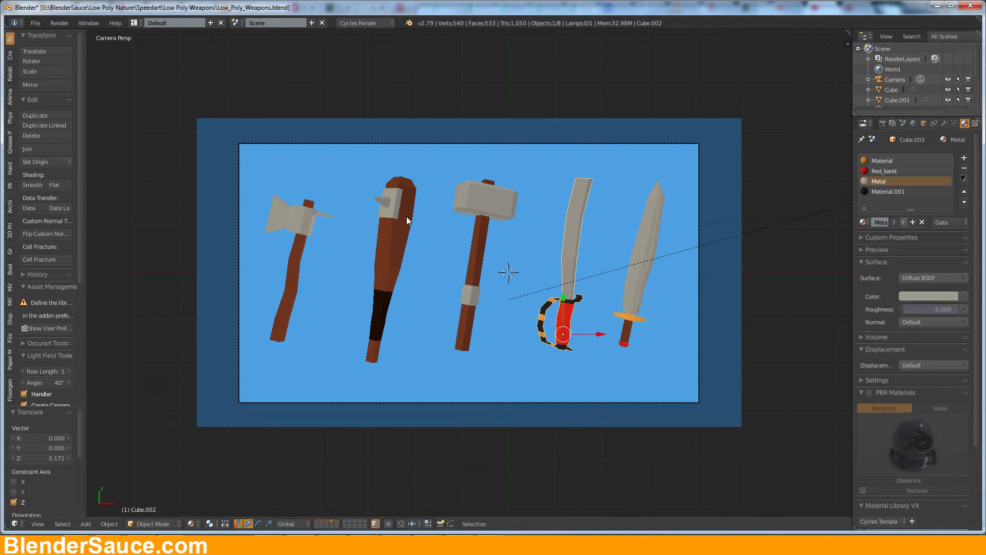
Step: Adjust the Leather colour, then start rescaling the club grip in Edit Mode
click(882, 171)
click(928, 296)
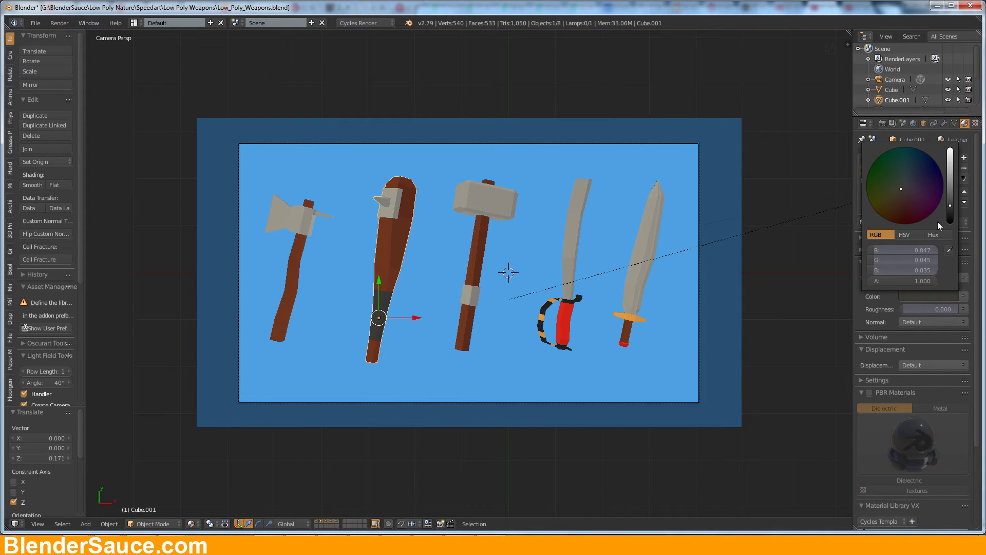
drag(940, 226, 950, 170)
mouse_move(509, 273)
middle_down()
mouse_move(421, 307)
mouse_move(416, 291)
middle_up()
key(Tab)
scroll(421, 307, up, 5)
key(s)
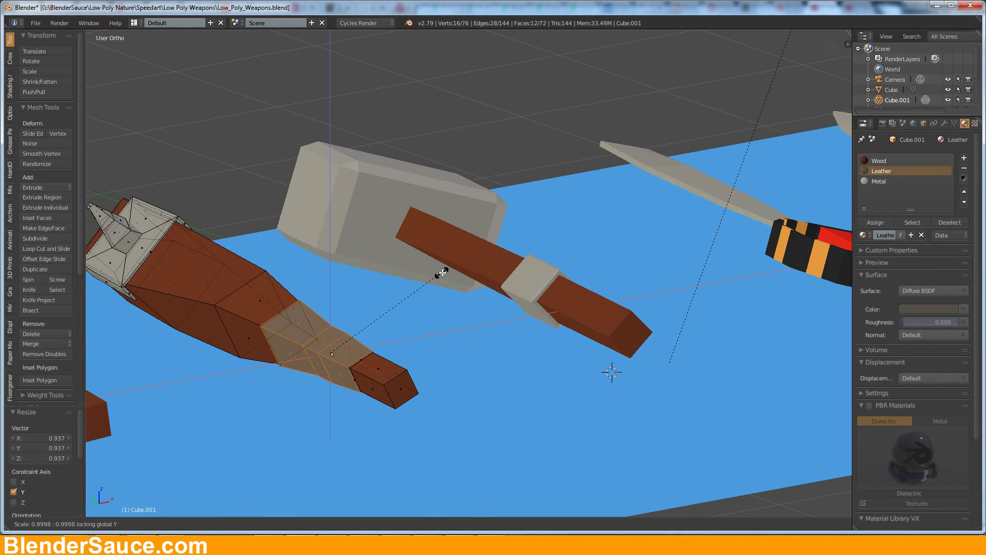